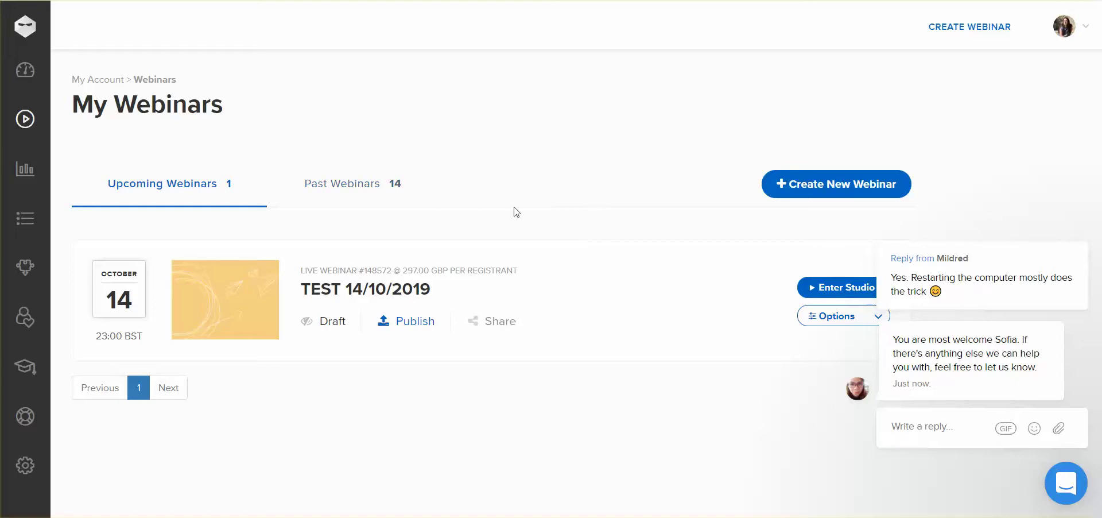
Step: Dismiss the support chat messages and enter the studio of the TEST 14/10/2019 webinar with microphone and camera on
mouse_move(1072, 227)
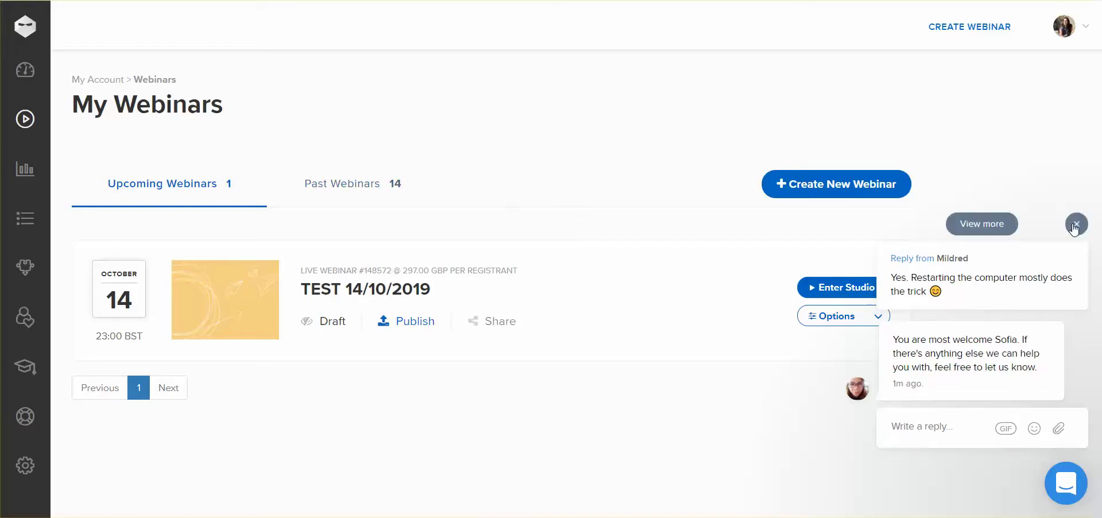
click(1075, 226)
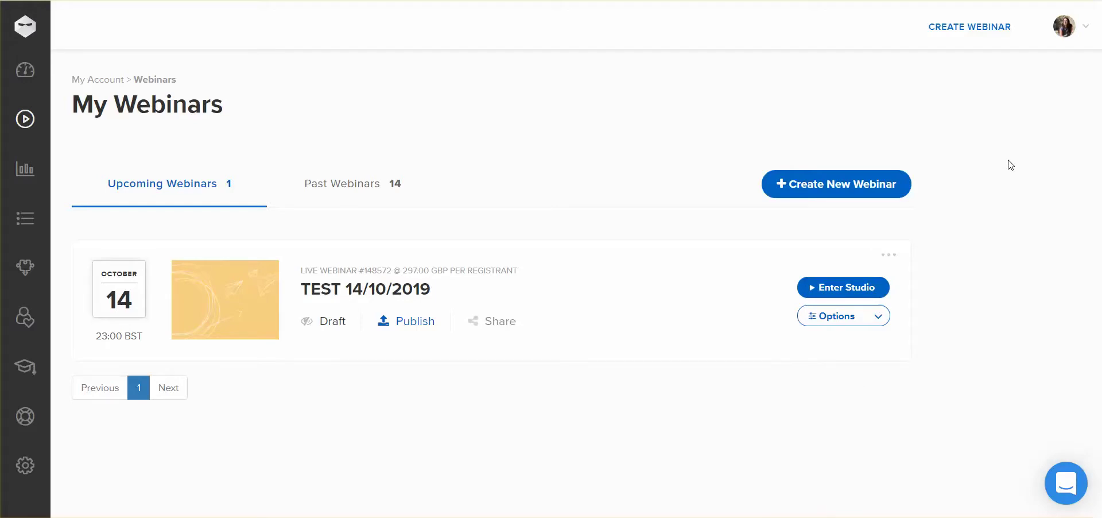
click(841, 289)
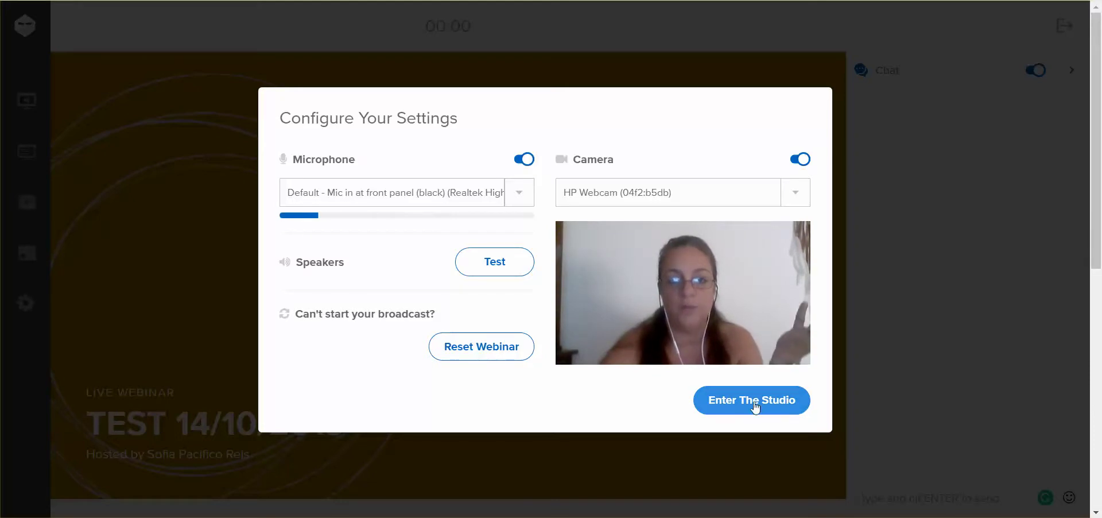
click(760, 405)
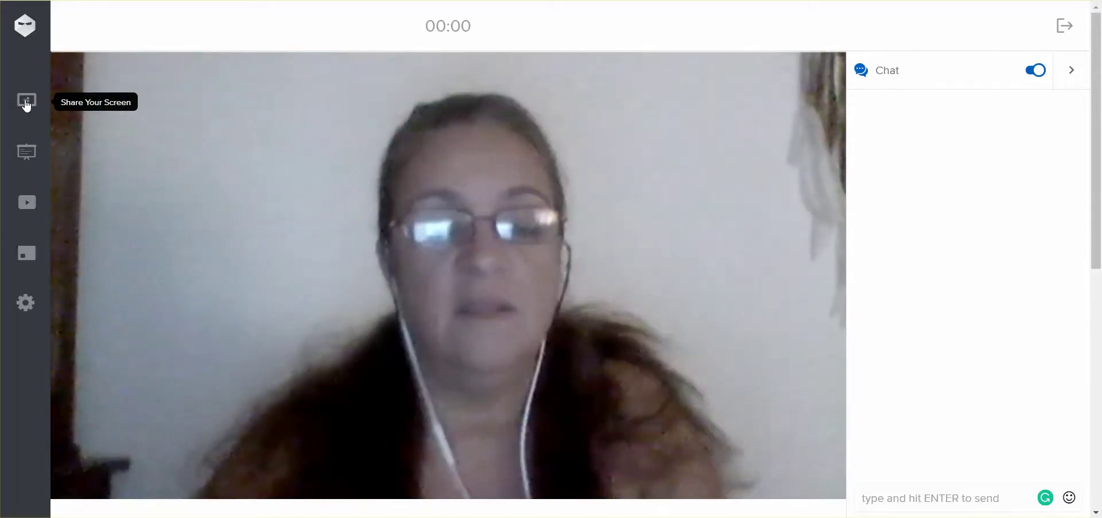
Step: Share the Chrome tab with the SOCIAL MEDIA CONTENT Trello board in the webinar
click(26, 102)
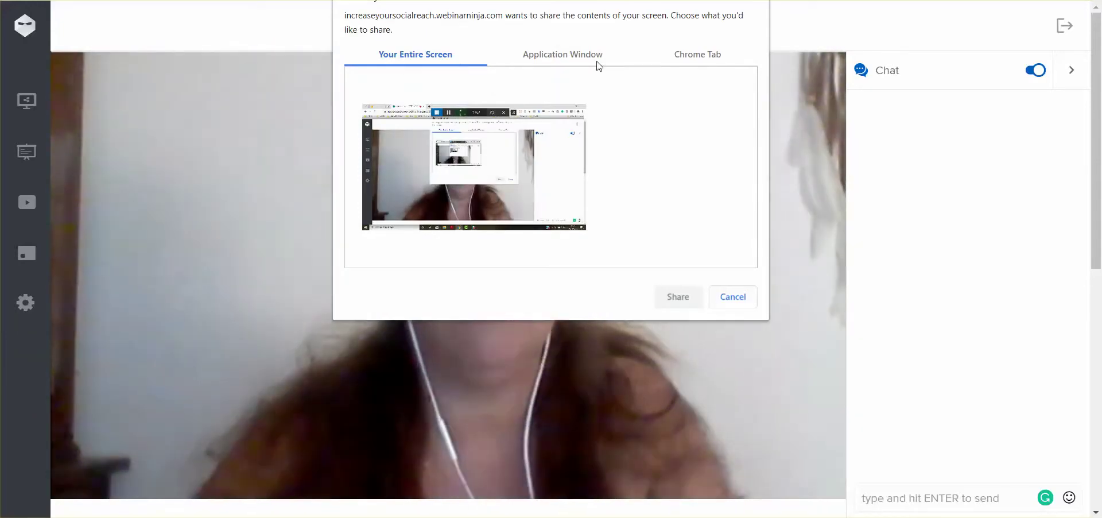
click(552, 55)
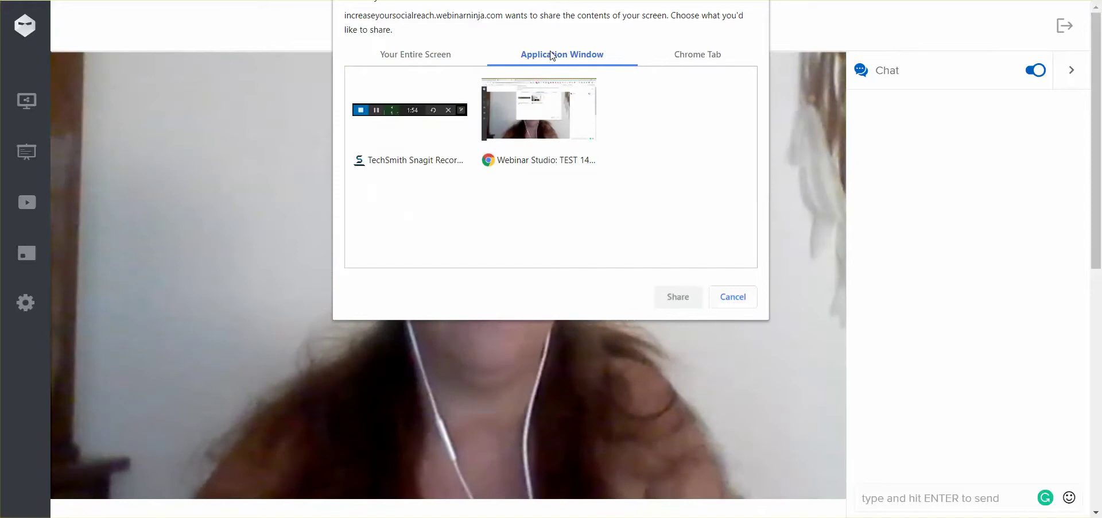
click(676, 56)
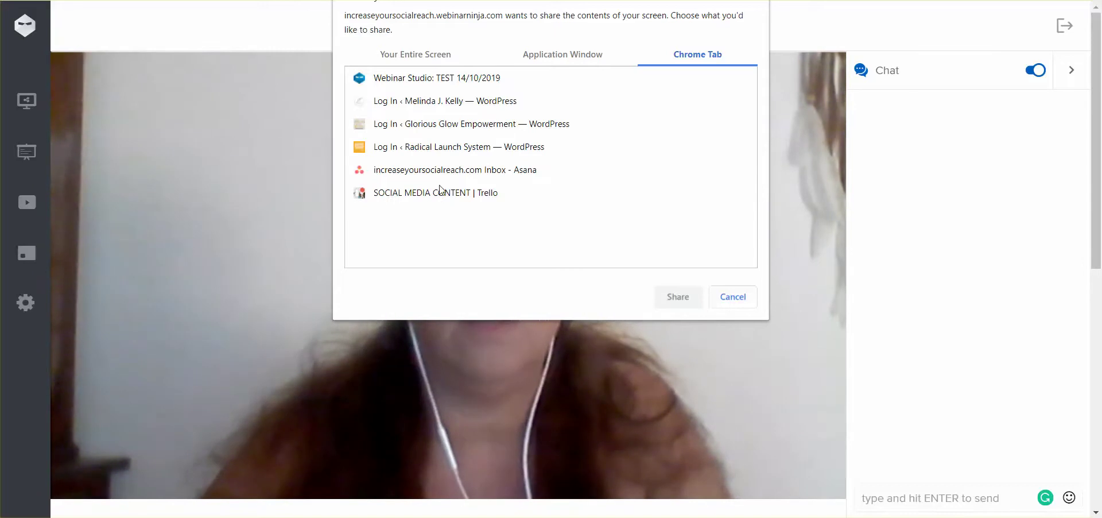
click(431, 193)
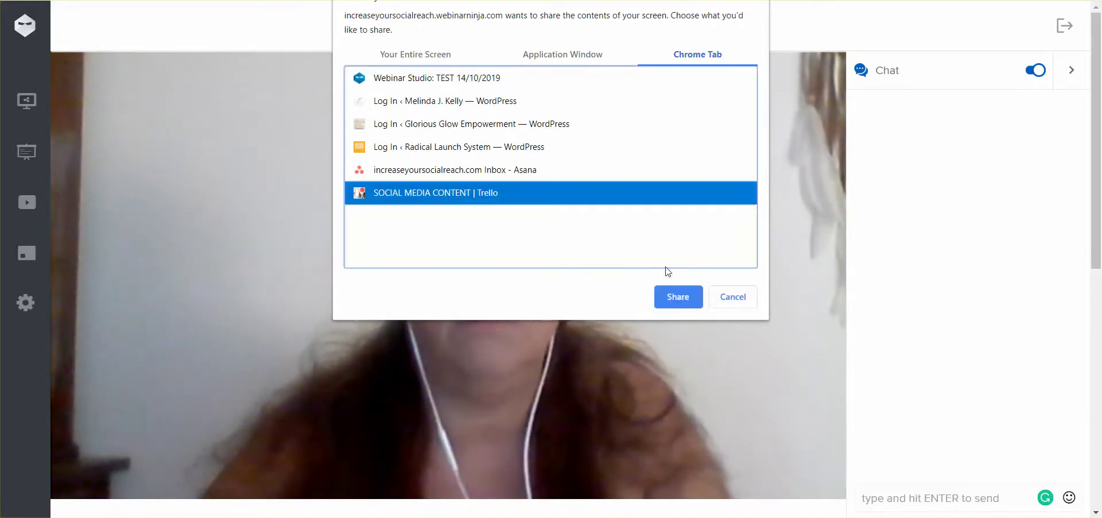
click(675, 297)
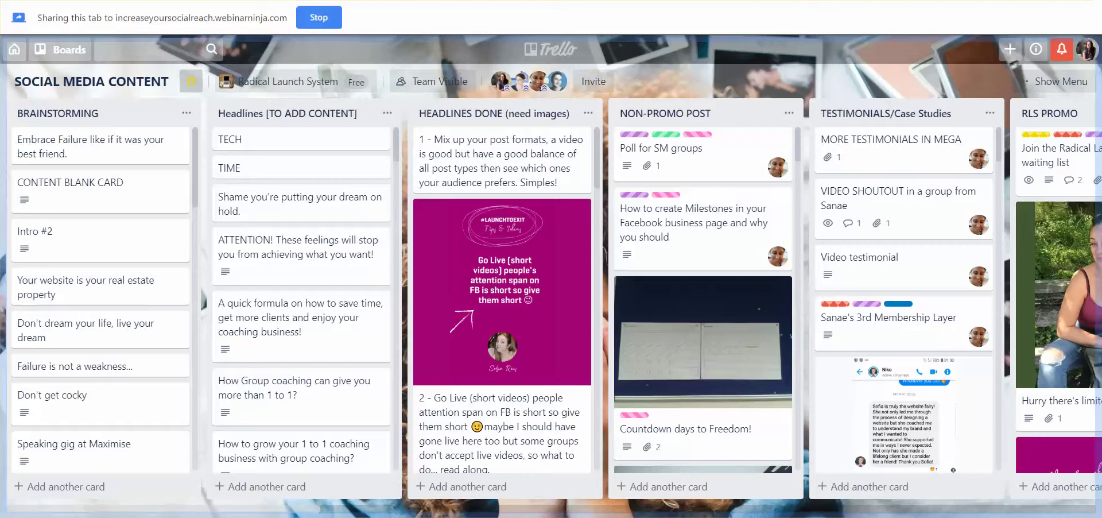
Step: Return to the webinar studio and stop sharing the Trello tab
key(ctrl+Tab)
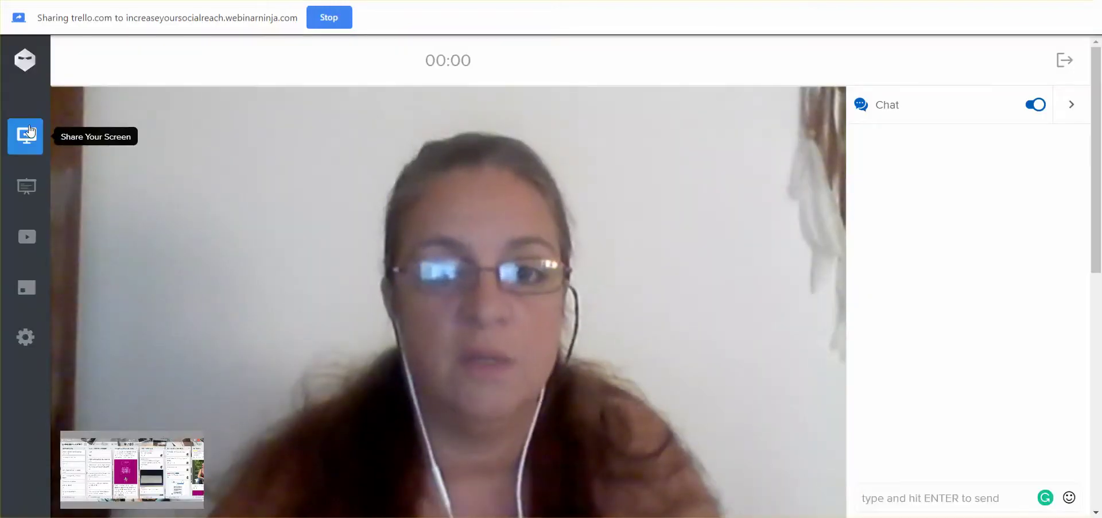
click(28, 132)
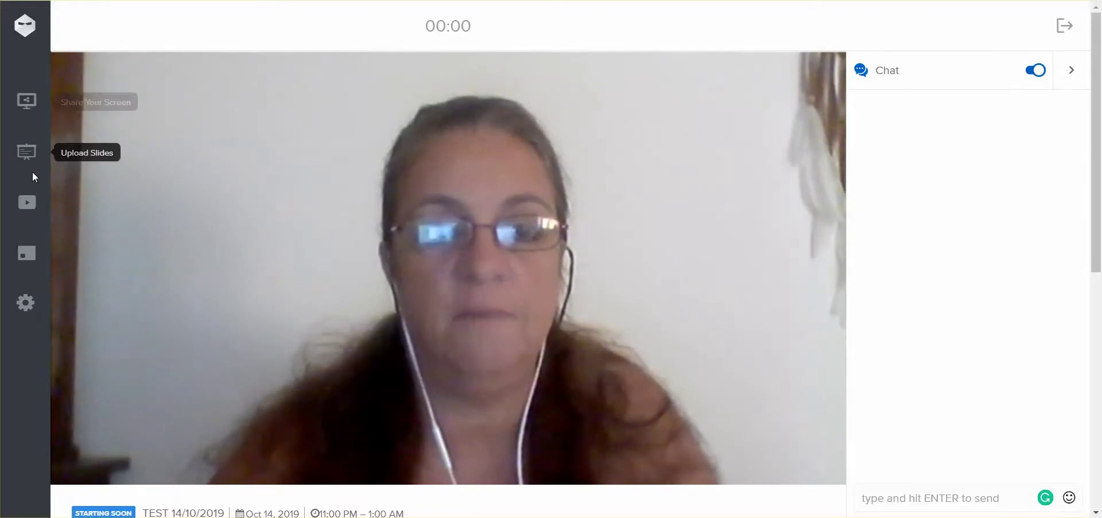
Step: Upload BUILD MODULE - Designing Your Content1.pdf as presentation slides from Documents, RADICAL LAUNCH SYSTEM, Module1 - BUILD, Week 3
click(24, 155)
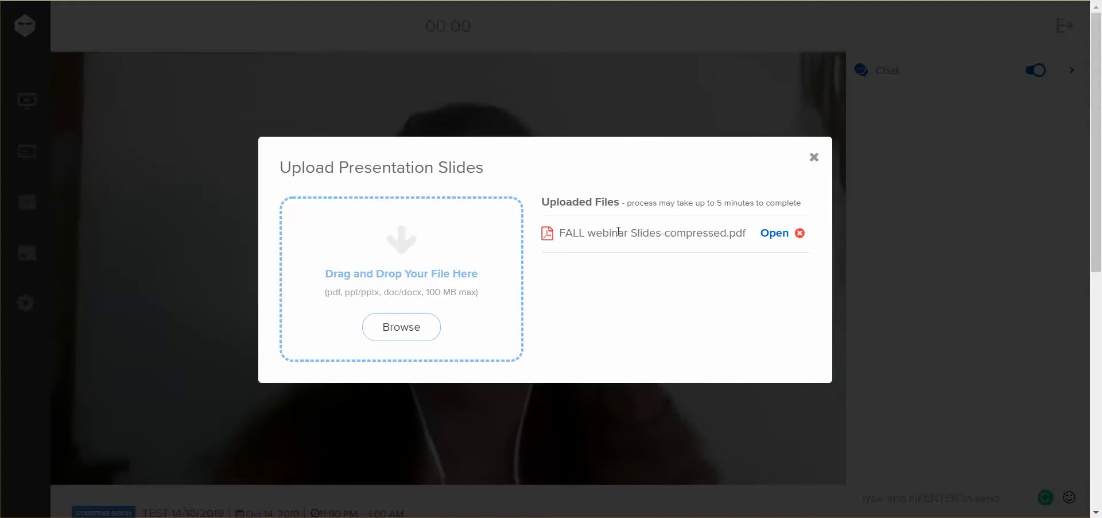
click(408, 330)
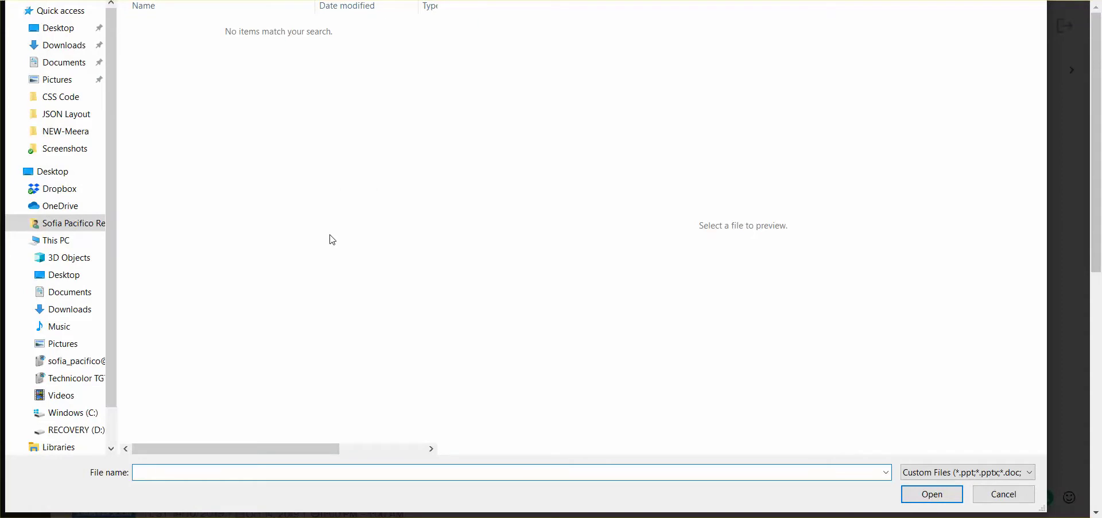
click(79, 222)
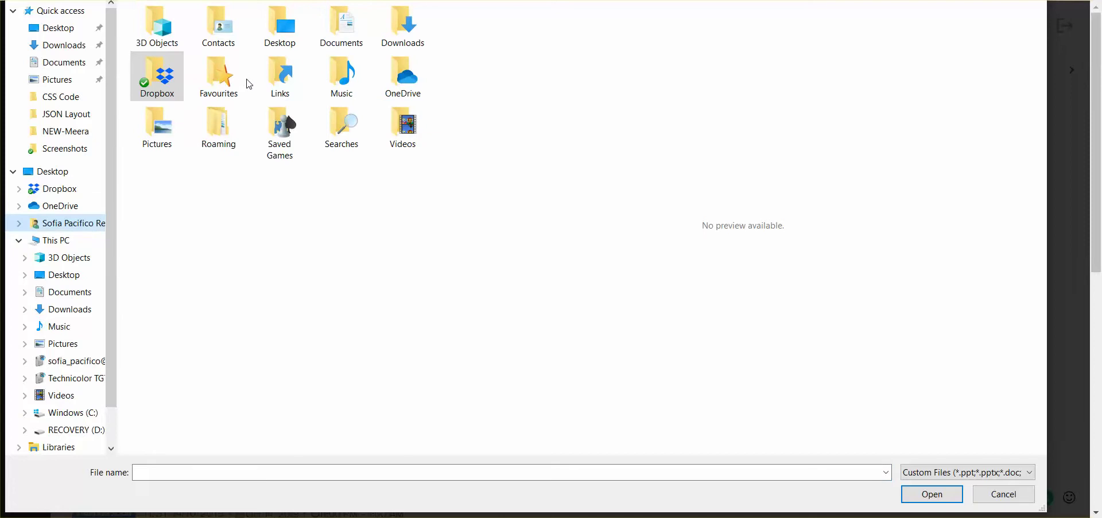
double_click(330, 26)
scroll(213, 316, down, 4)
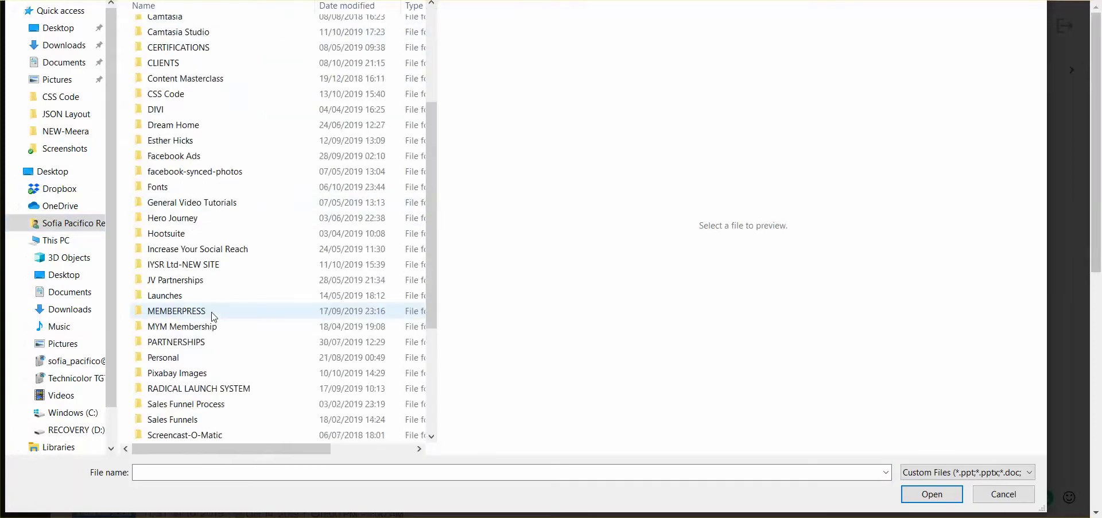
scroll(213, 316, down, 4)
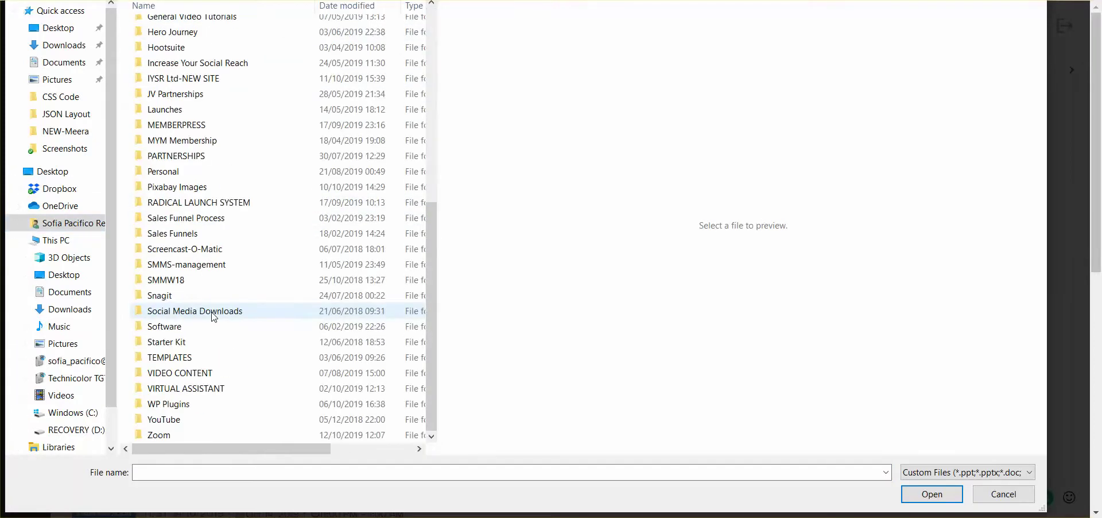
double_click(224, 201)
scroll(223, 199, down, 2)
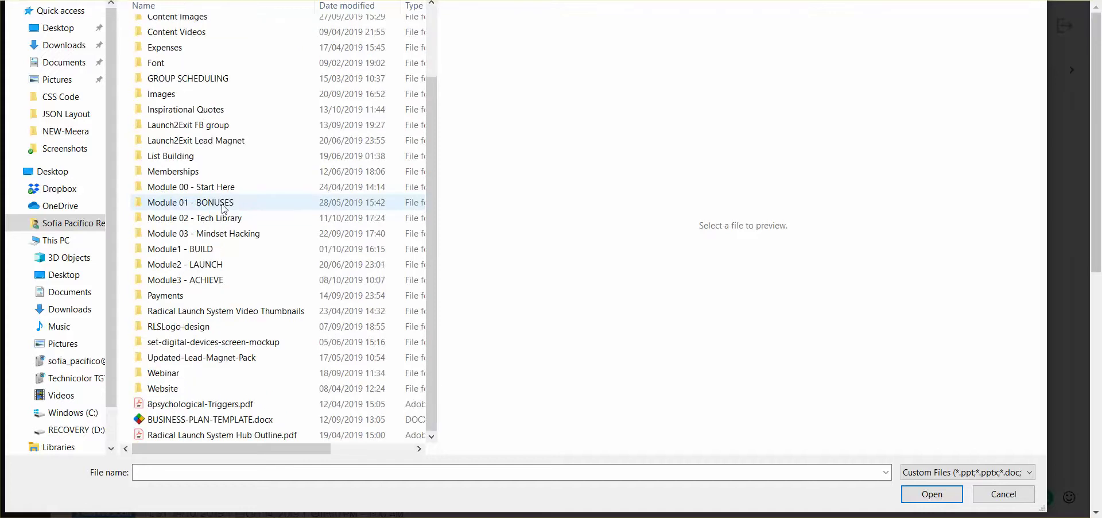
double_click(216, 247)
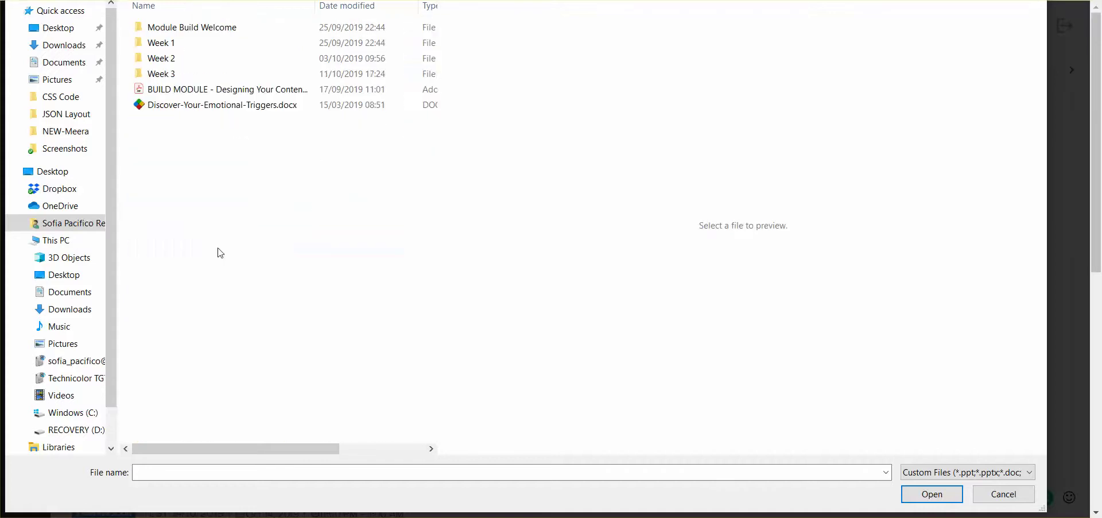
double_click(154, 74)
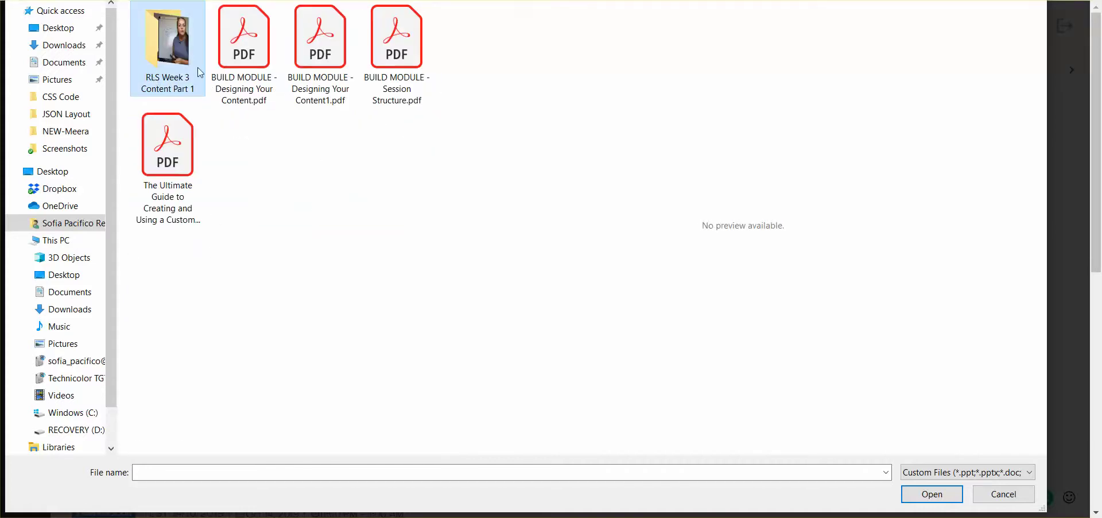
double_click(319, 68)
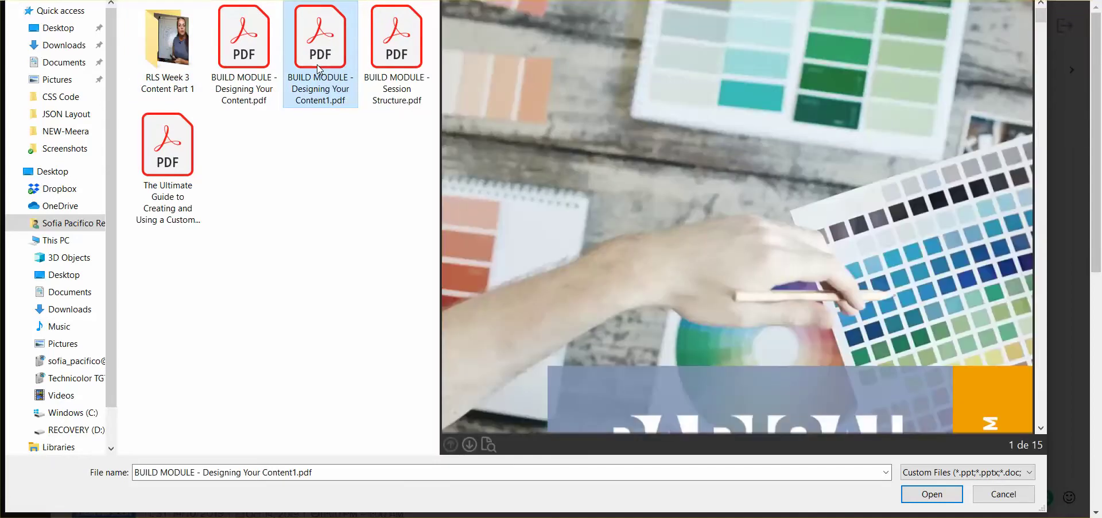
click(932, 494)
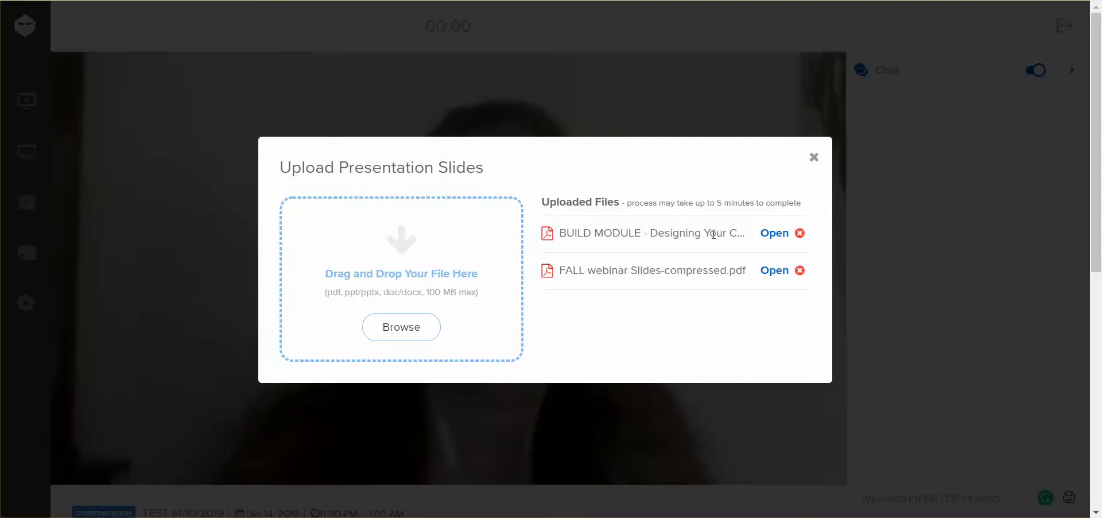
Step: Open the uploaded BUILD MODULE slides in the studio and enlarge them to fill the stage
click(786, 234)
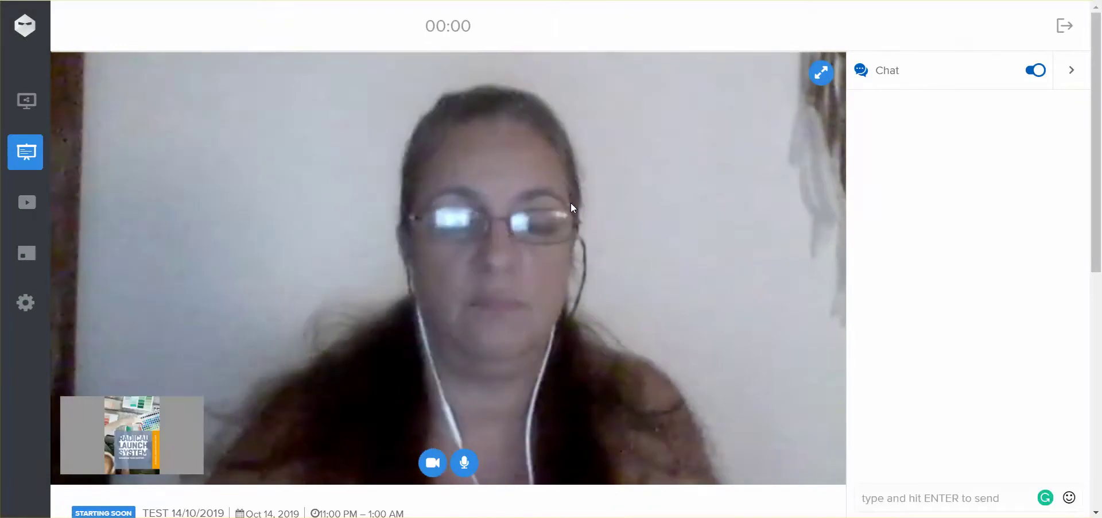
mouse_move(134, 411)
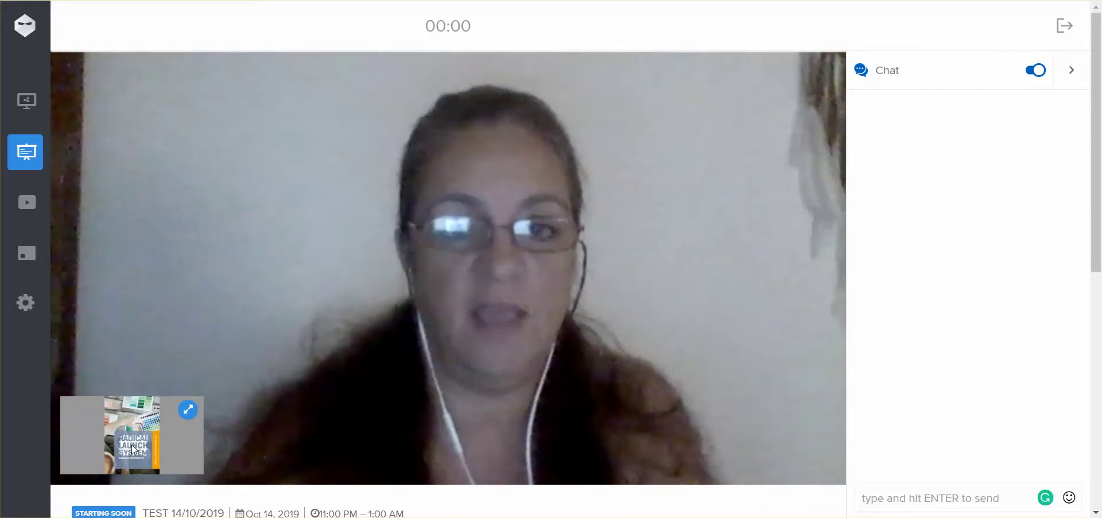
mouse_move(426, 230)
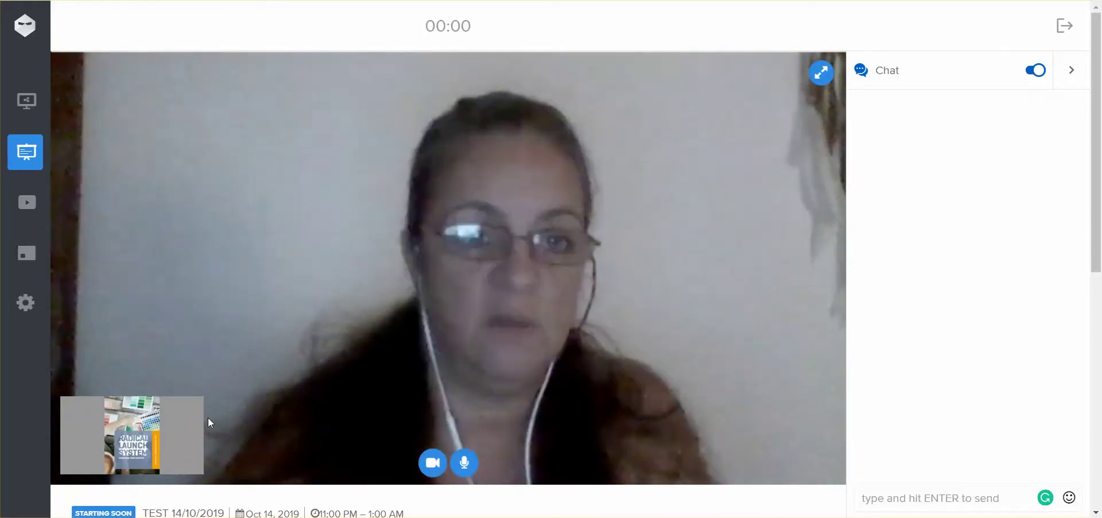
mouse_move(189, 432)
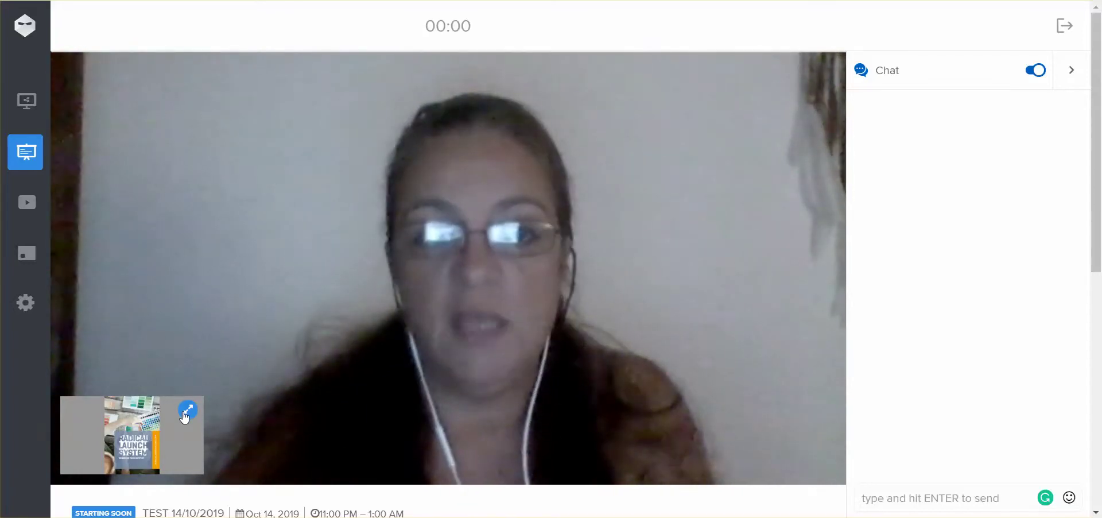
click(187, 411)
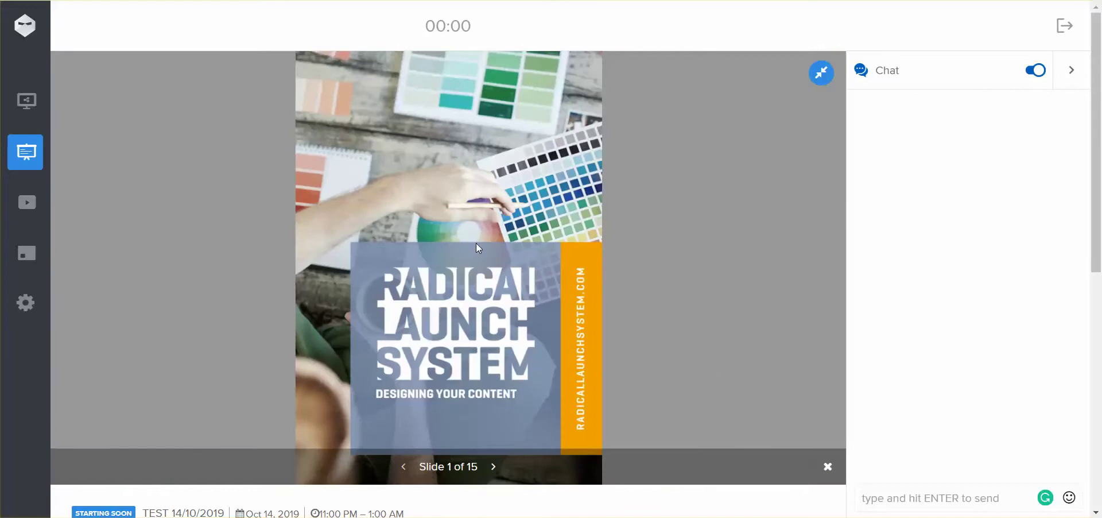
Step: Advance the presentation from the cover to slide 6
click(493, 467)
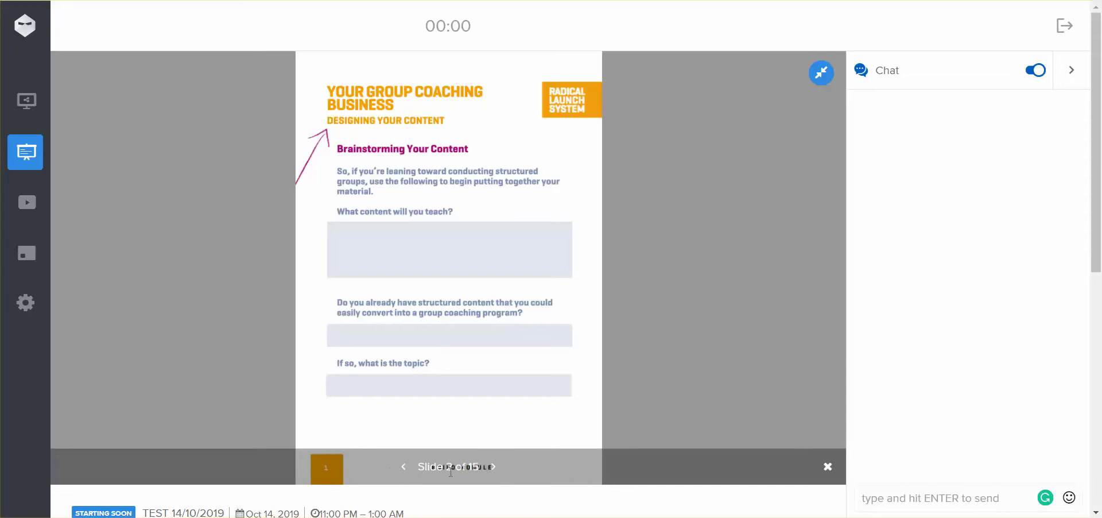
click(495, 467)
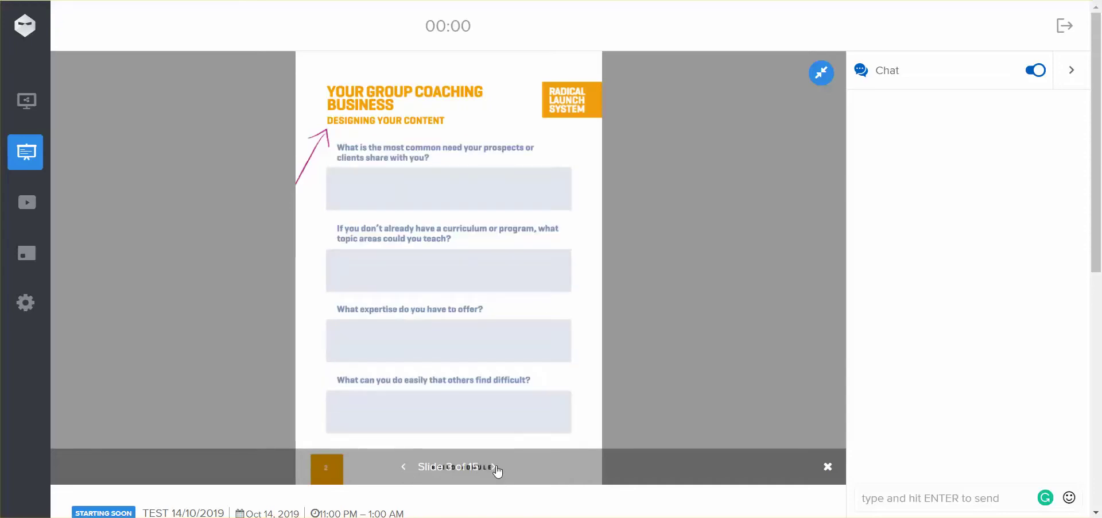
click(495, 467)
click(495, 467)
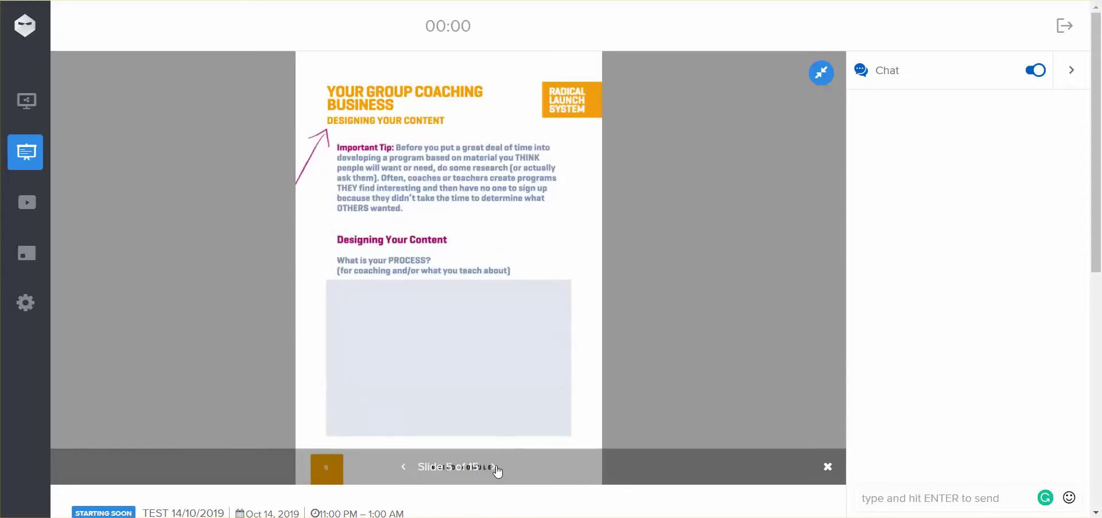
click(495, 467)
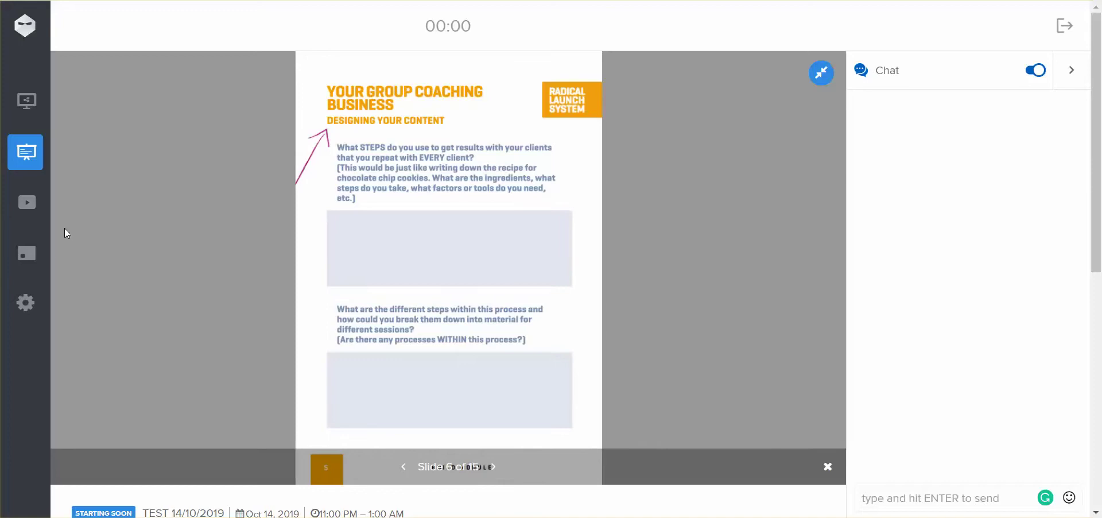
Step: Switch the stage to the side-by-side layout, shrink the enlarged slides to show them beside the camera, and advance to slide 7
click(27, 253)
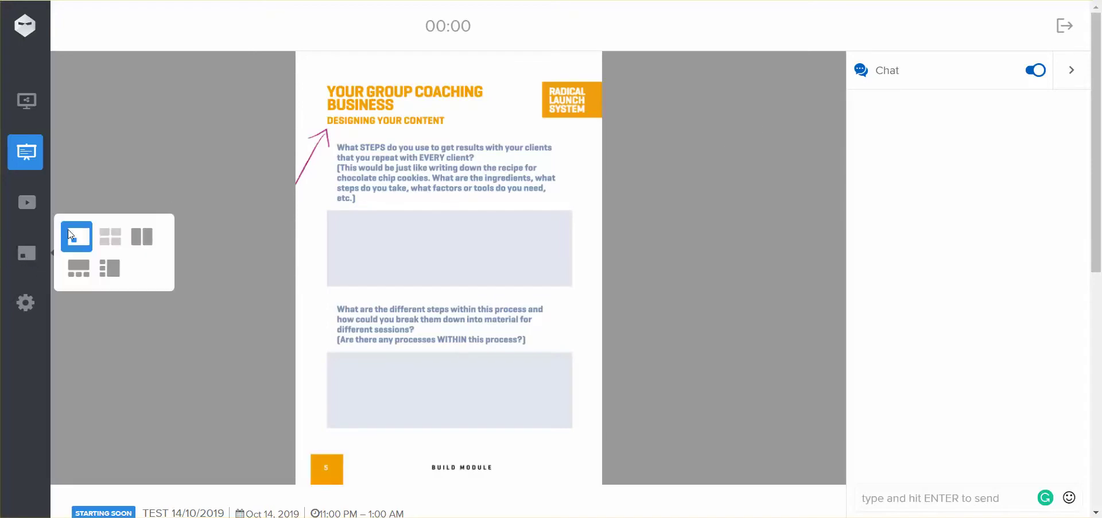
click(148, 234)
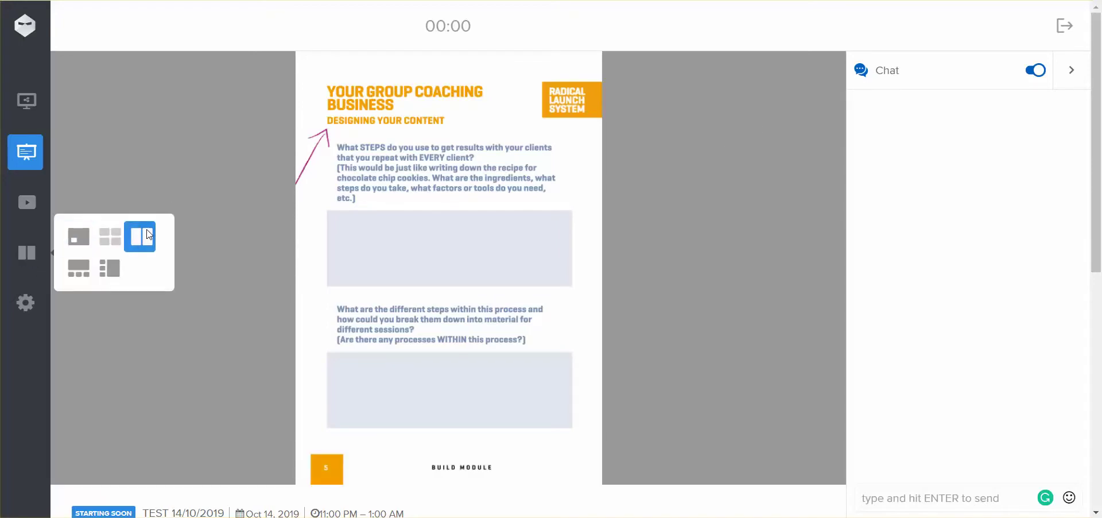
mouse_move(521, 142)
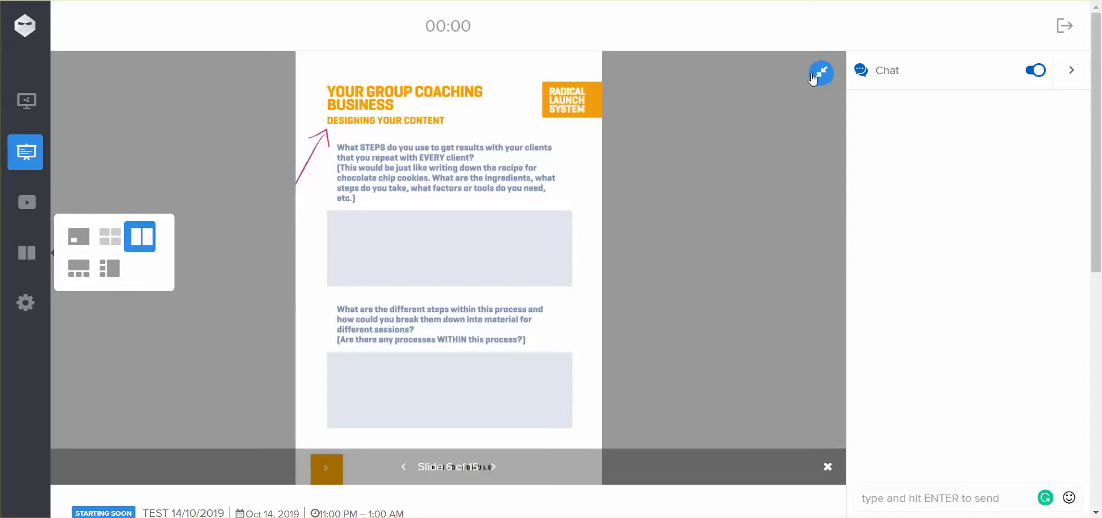
click(820, 73)
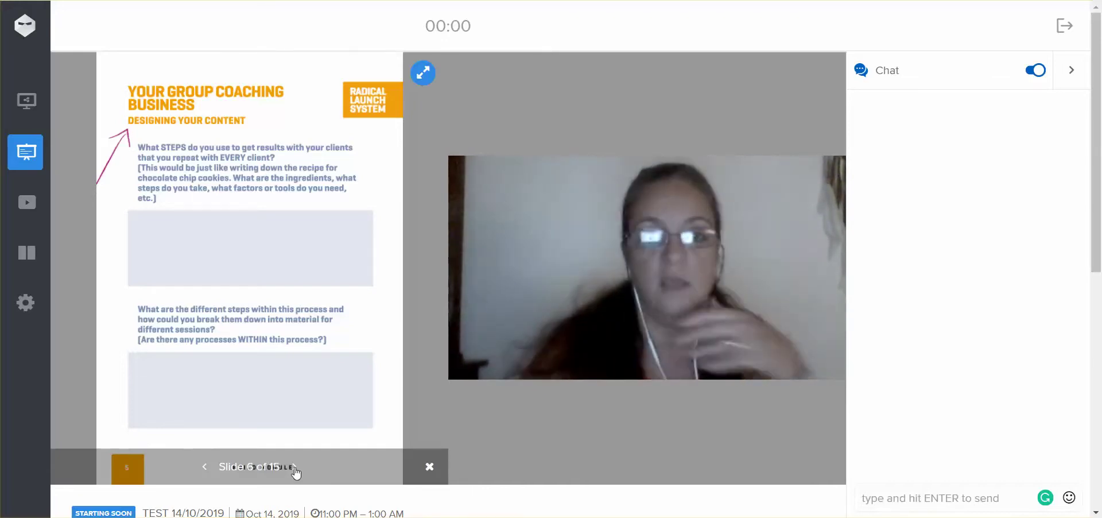
click(295, 469)
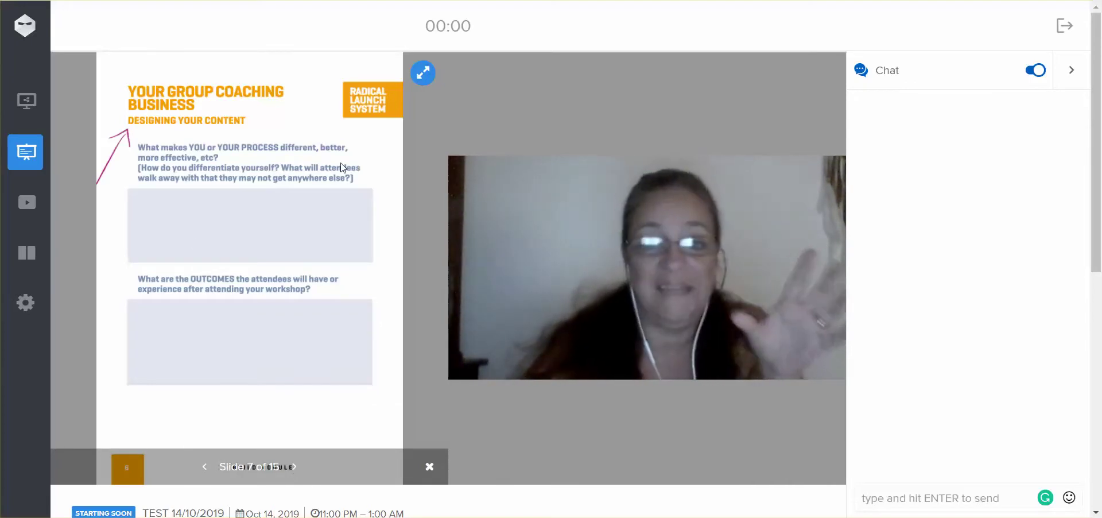
Step: Check the saved videos available for inserting a YouTube video, and close the dialog without opening one
click(15, 212)
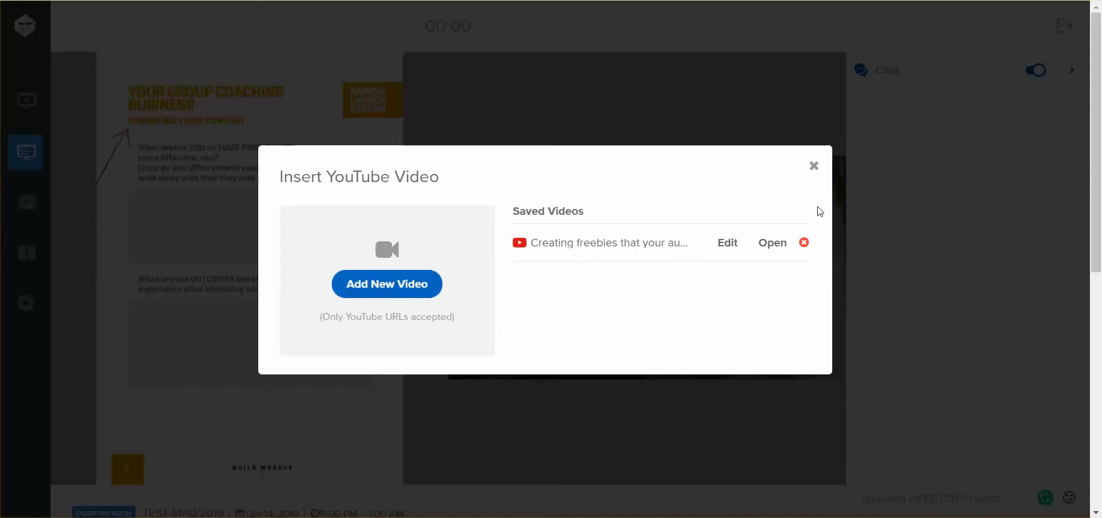
click(814, 167)
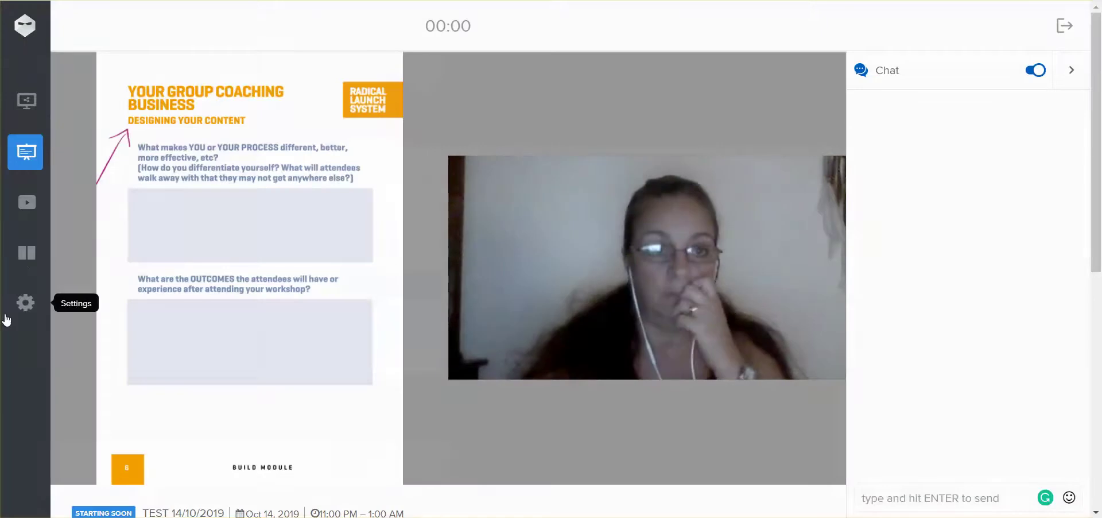
Step: Try the camera-overlay, side-by-side and camera-below stage layouts, and settle on the layout with the camera to the left of larger slides
click(22, 263)
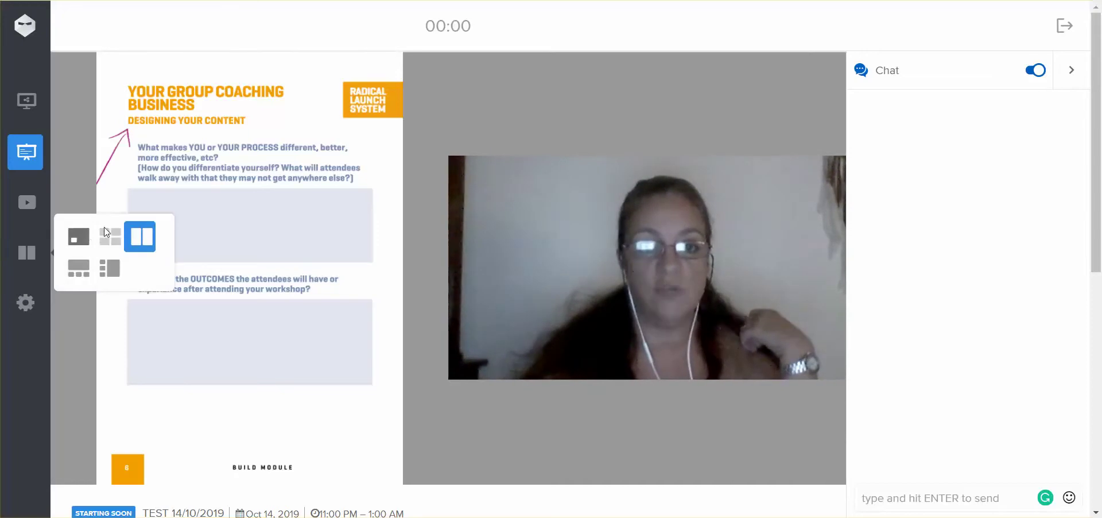
click(78, 243)
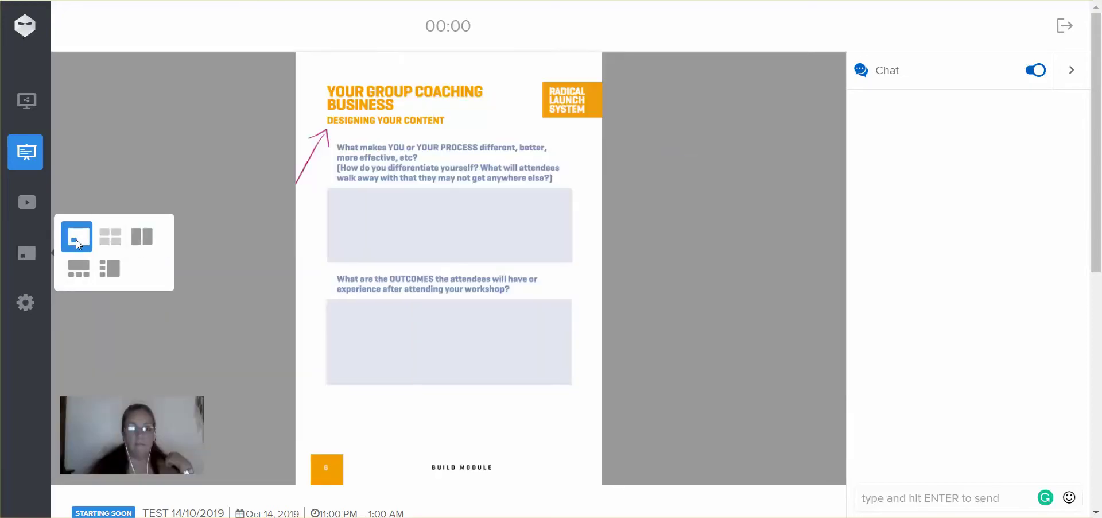
mouse_move(124, 419)
click(142, 239)
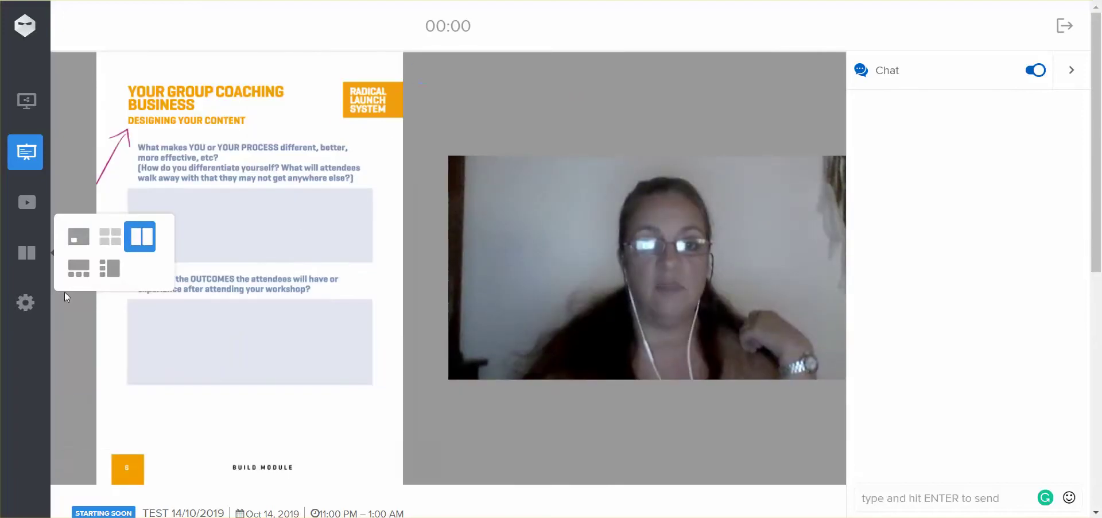
click(72, 270)
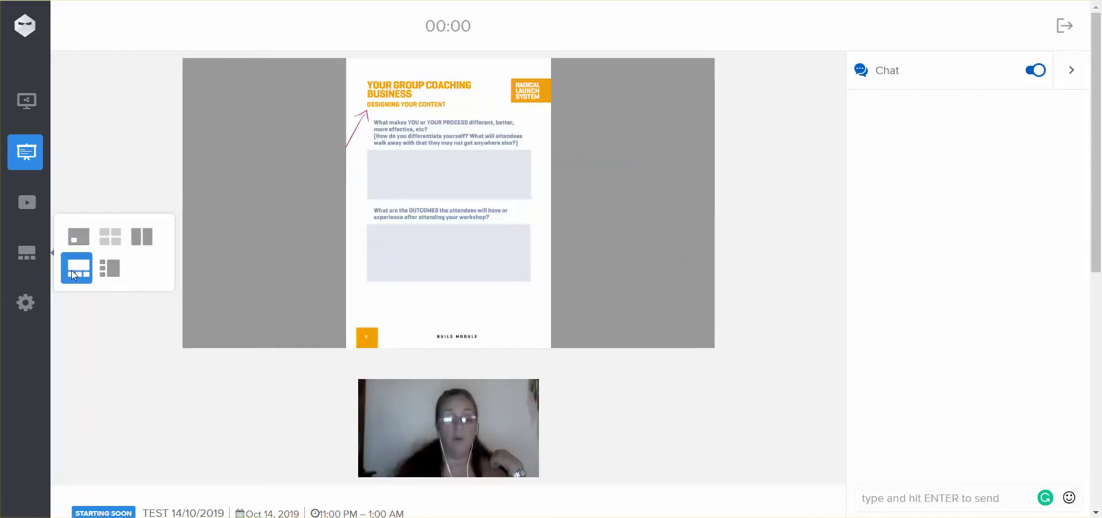
click(114, 270)
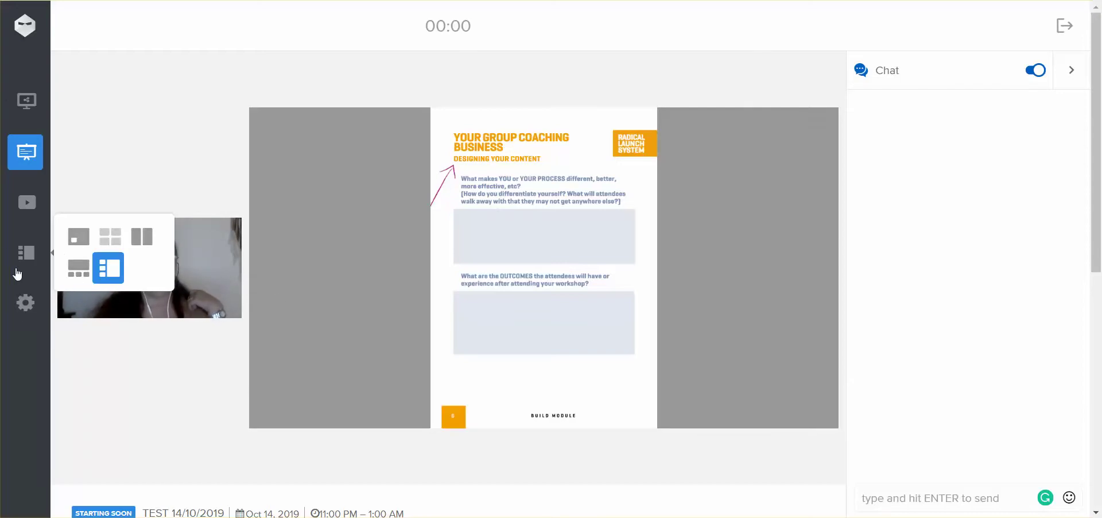
Step: Review the microphone, speaker and camera settings and close them without applying changes
click(24, 303)
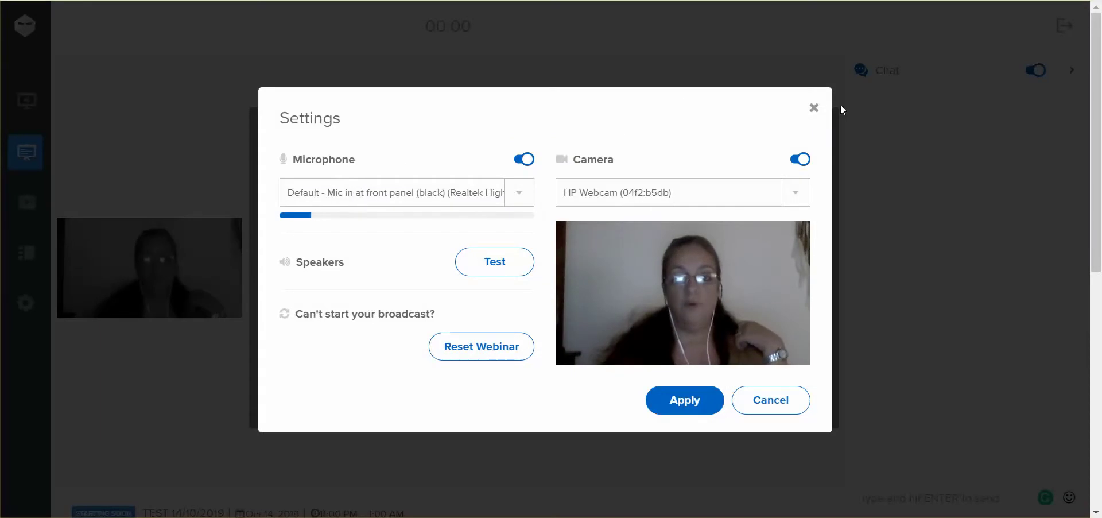
click(813, 108)
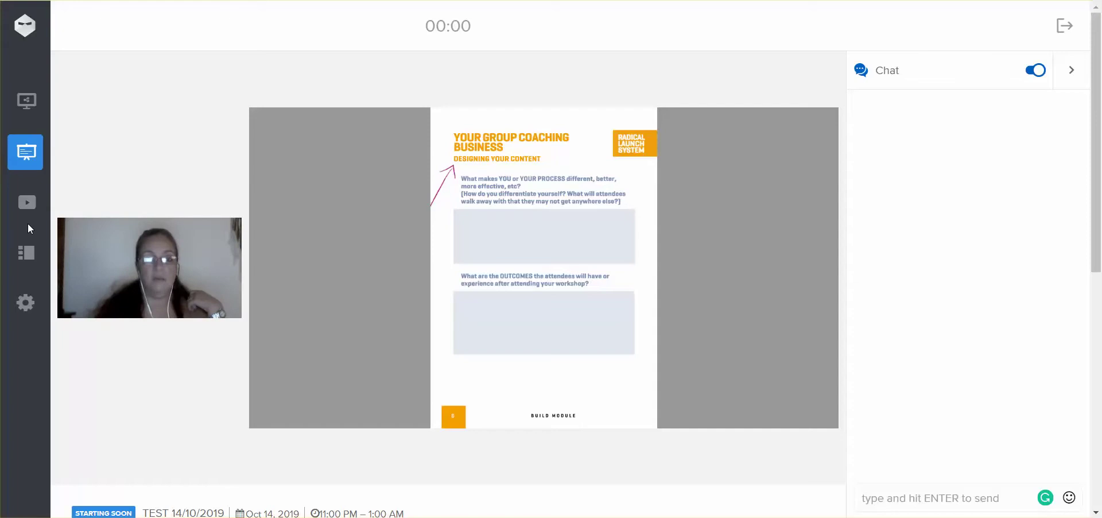
Step: Examine the Questions section below the stage, switching its toggle off and on and viewing the answered and open questions
mouse_move(615, 214)
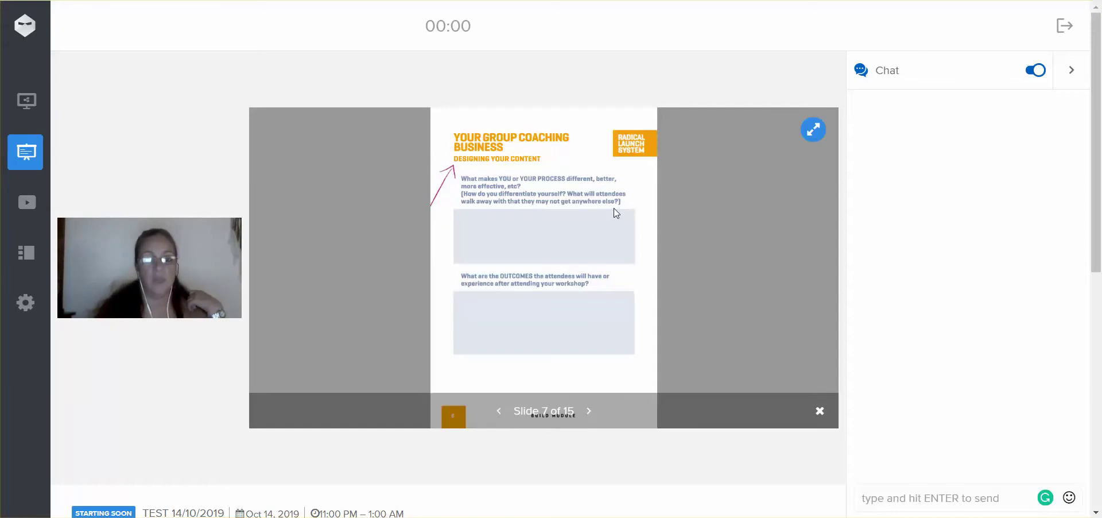
scroll(615, 213, down, 3)
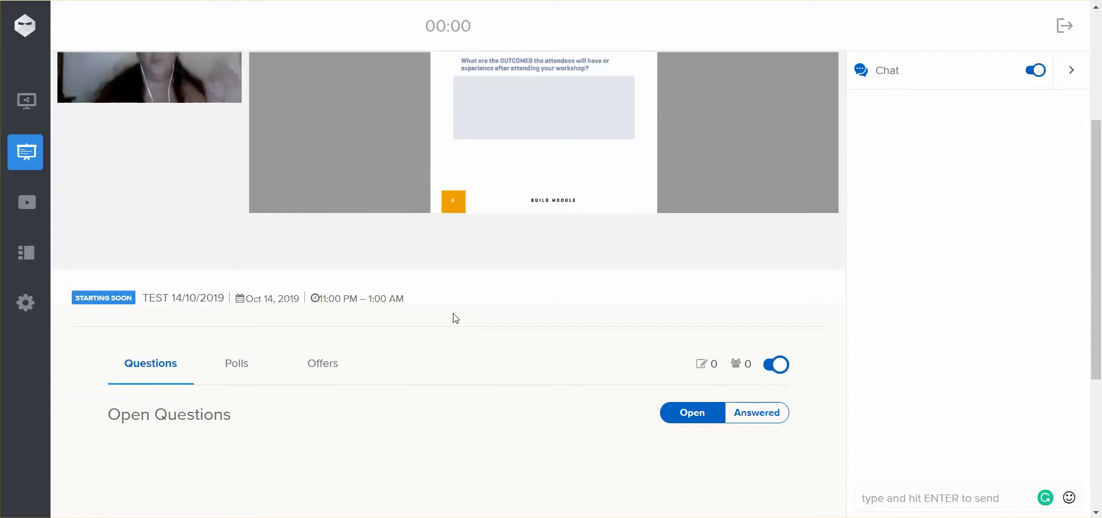
scroll(456, 318, down, 2)
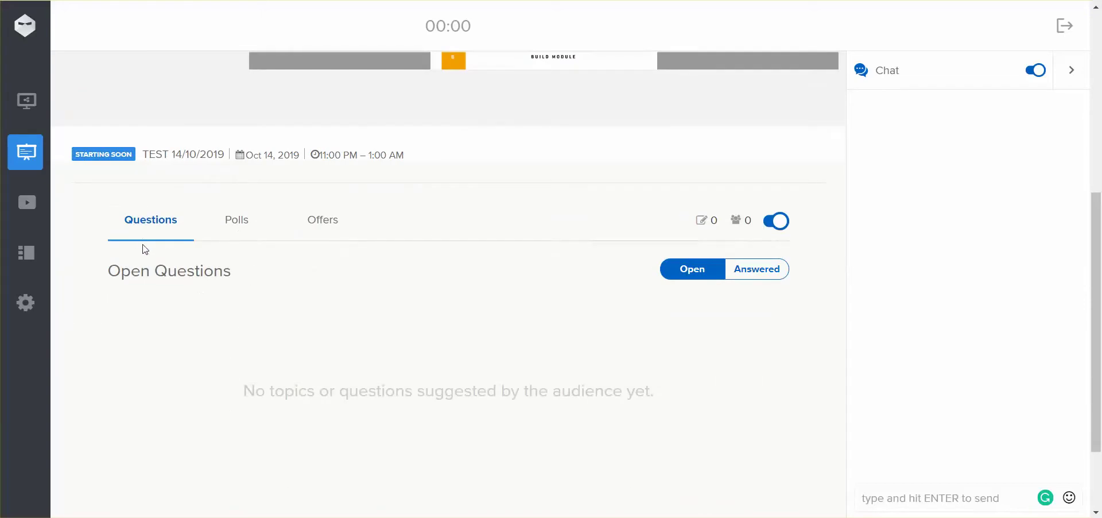
click(779, 221)
click(780, 223)
click(763, 271)
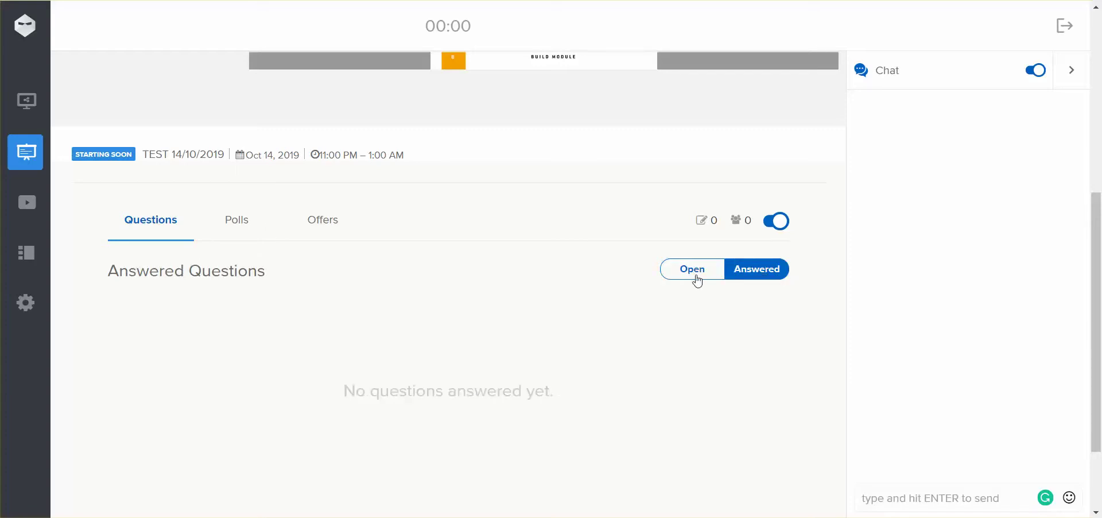
click(693, 270)
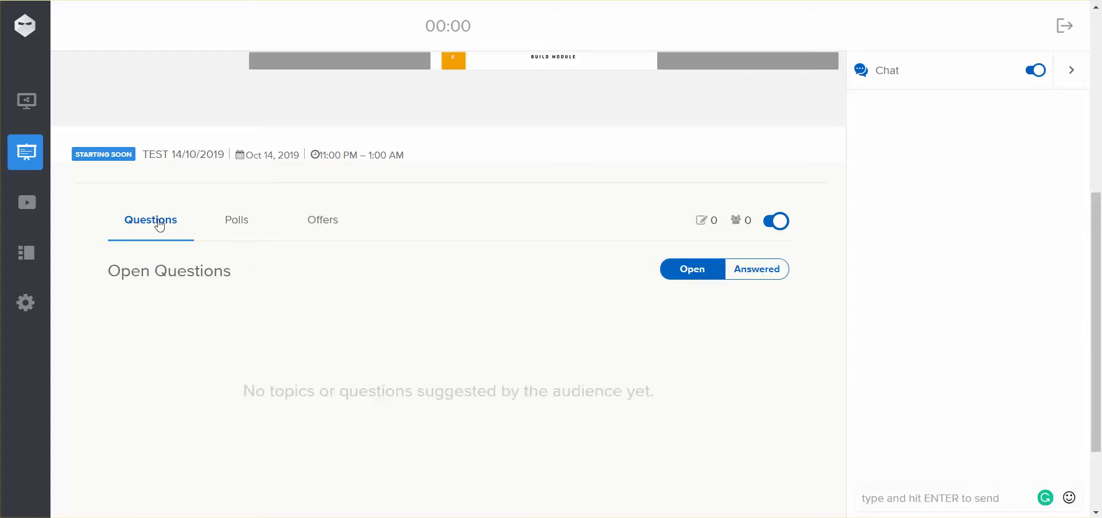
Step: Start a new poll and look over its question, answer and save options without filling them in
click(247, 221)
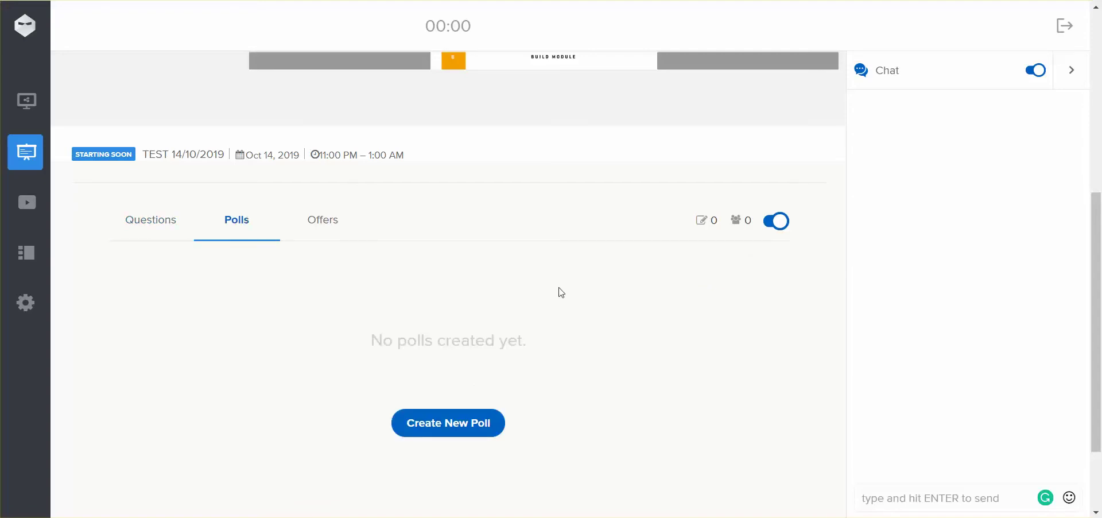
click(452, 425)
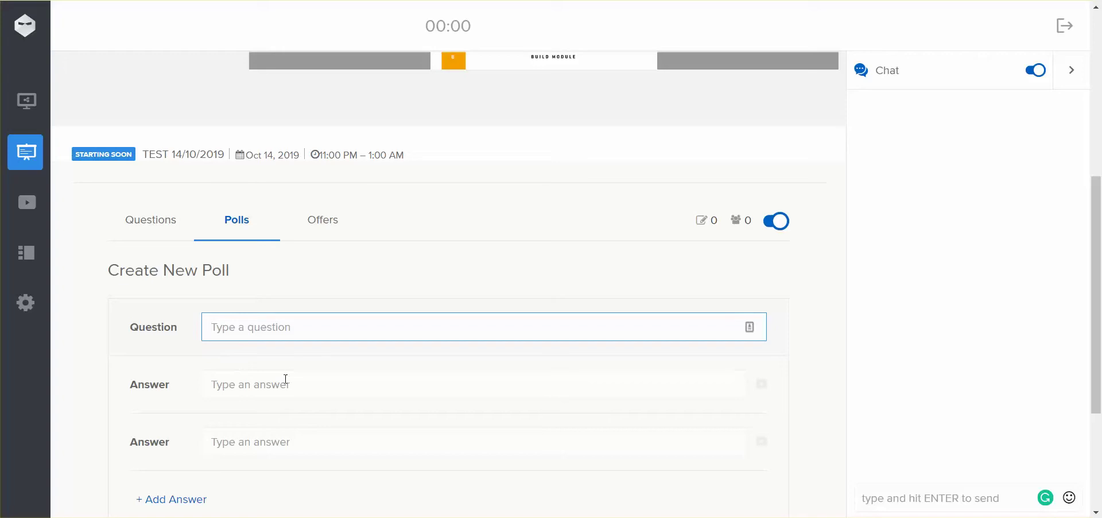
click(265, 379)
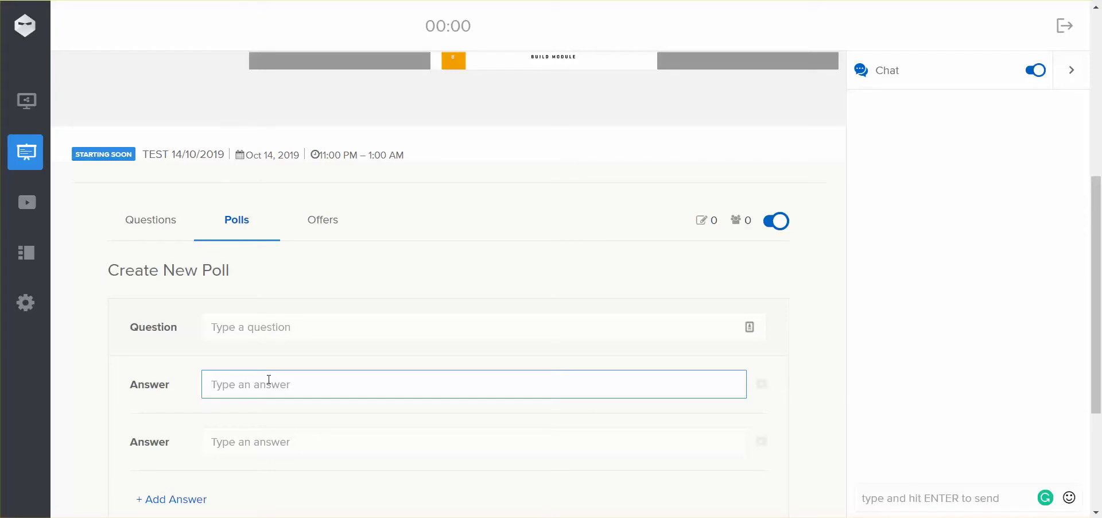
click(249, 449)
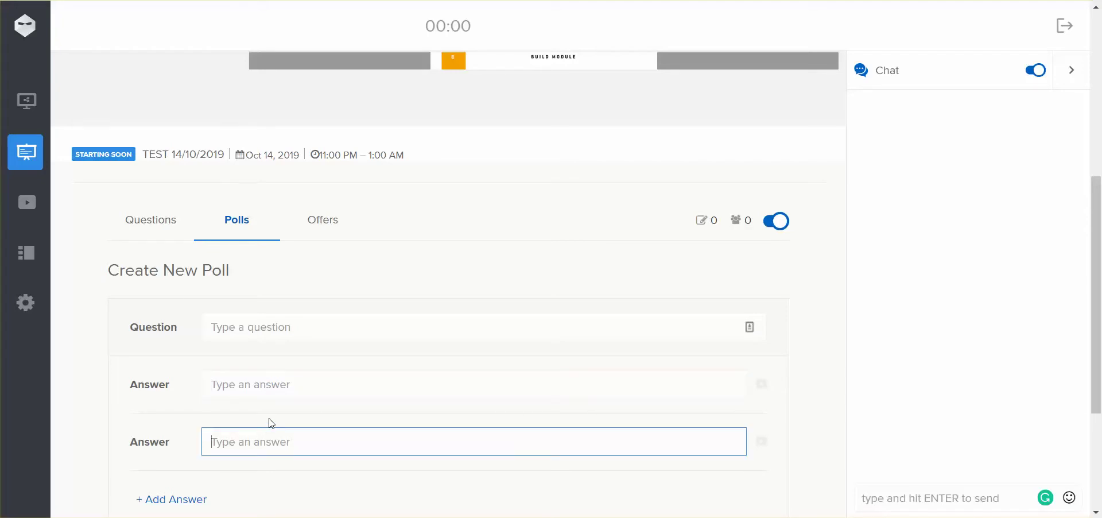
scroll(247, 437, down, 2)
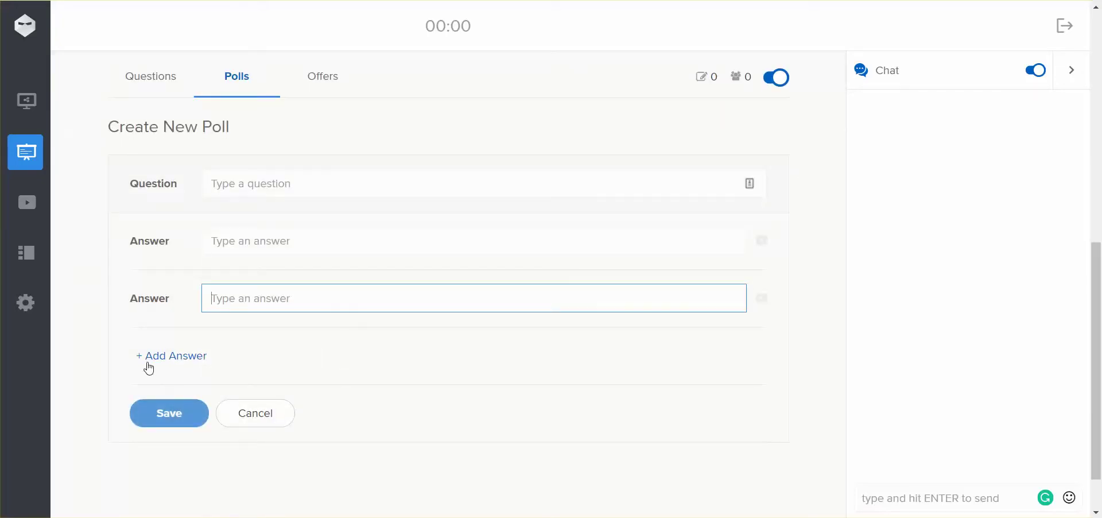
scroll(318, 282, up, 2)
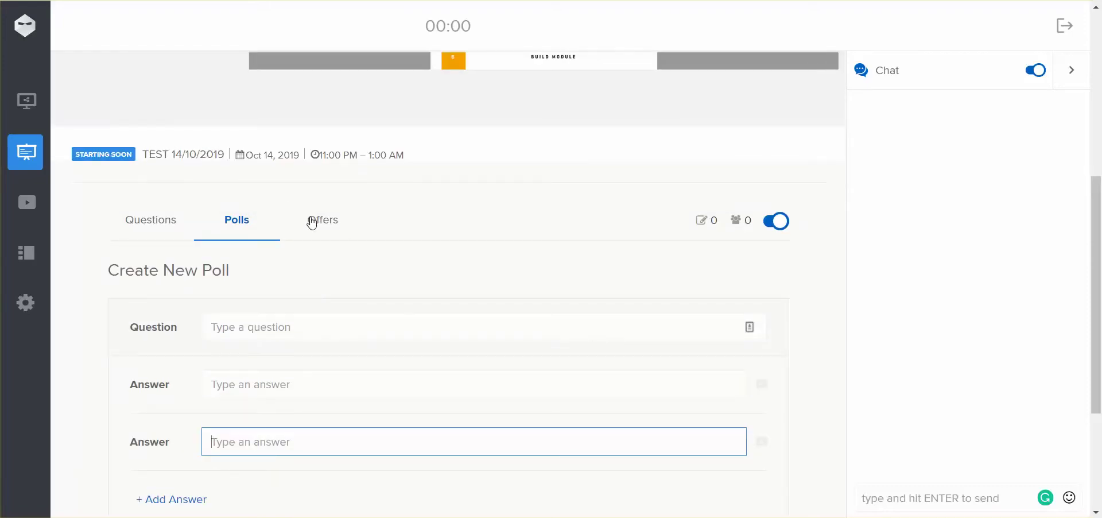
Step: Create a new offer and replace its heading with "Name of offer"
click(311, 220)
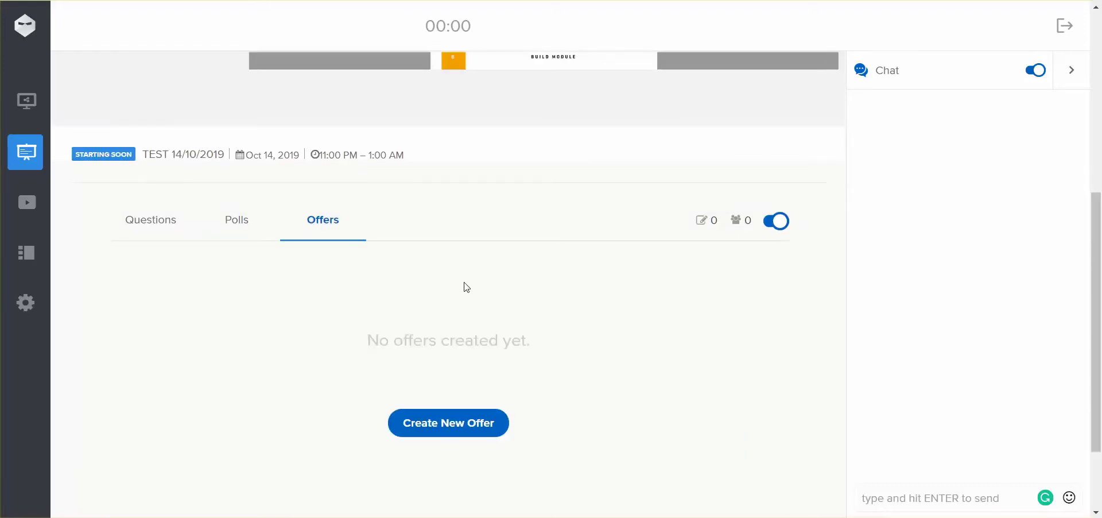
click(443, 423)
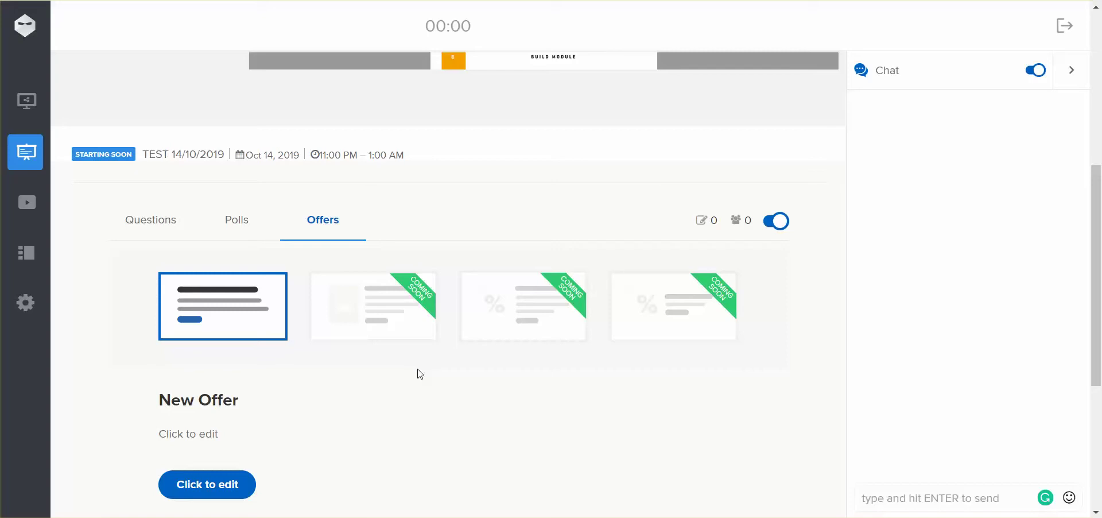
click(207, 408)
drag(273, 401, 160, 407)
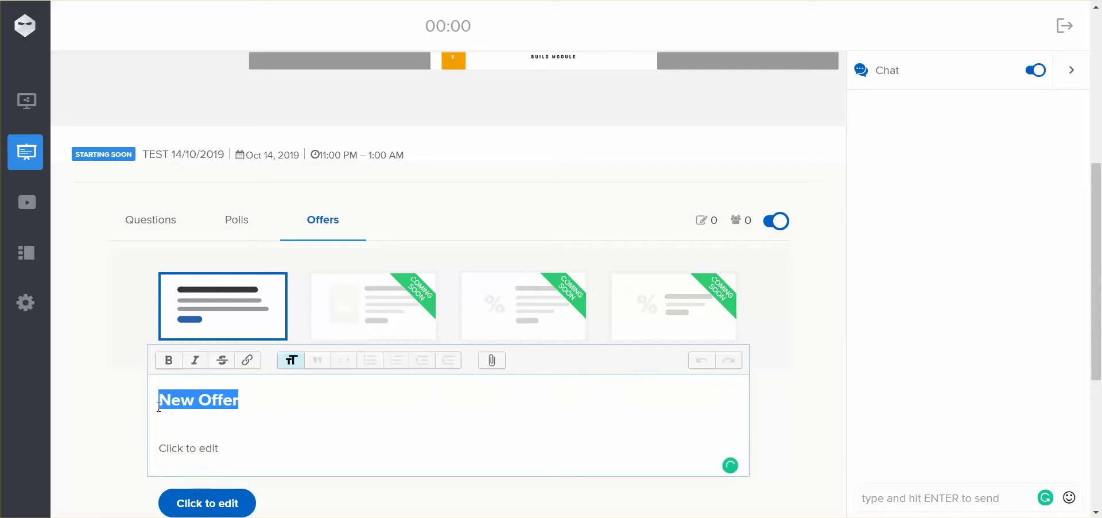
text(Name o)
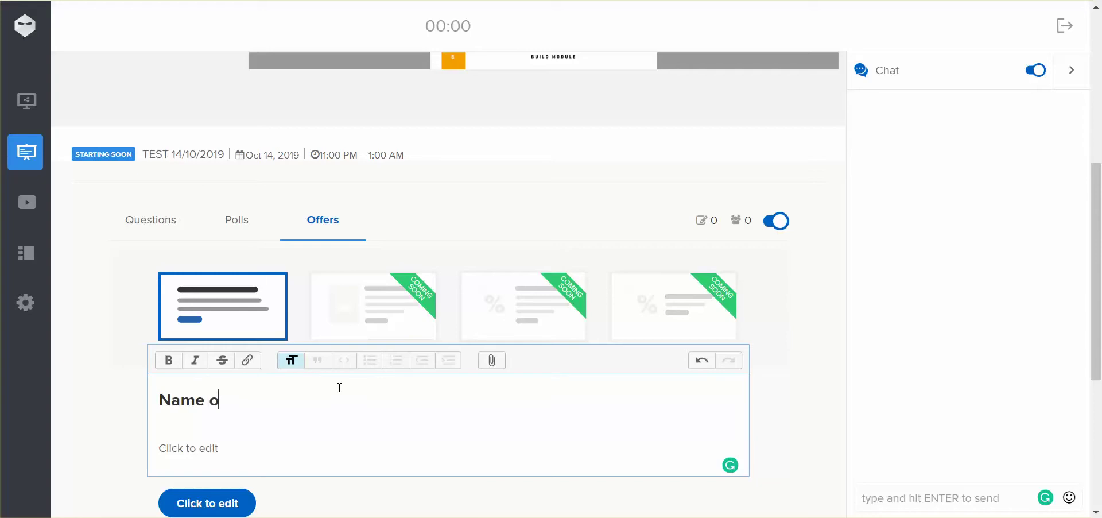
text(f offer)
click(196, 444)
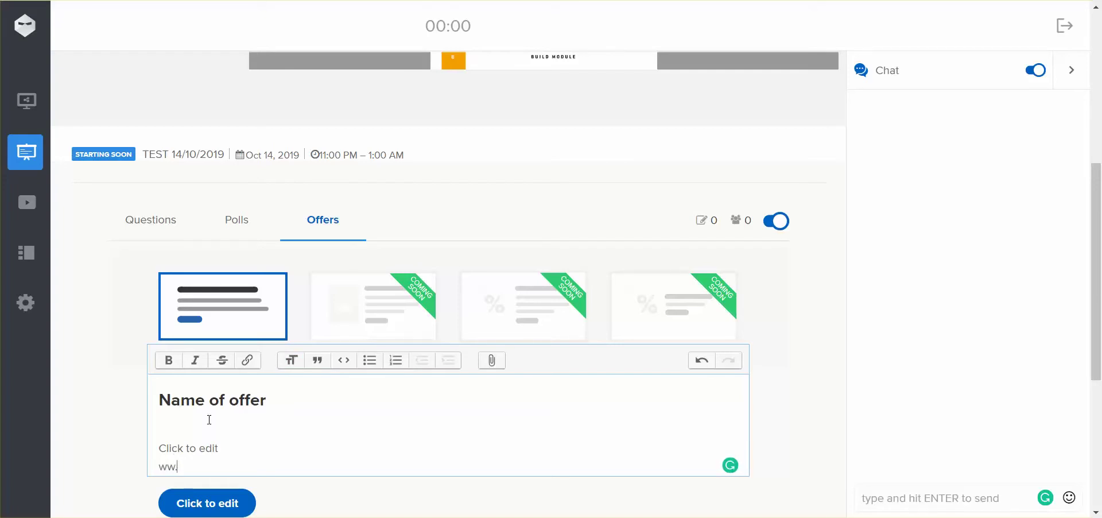
text(w.increaseyoursoc)
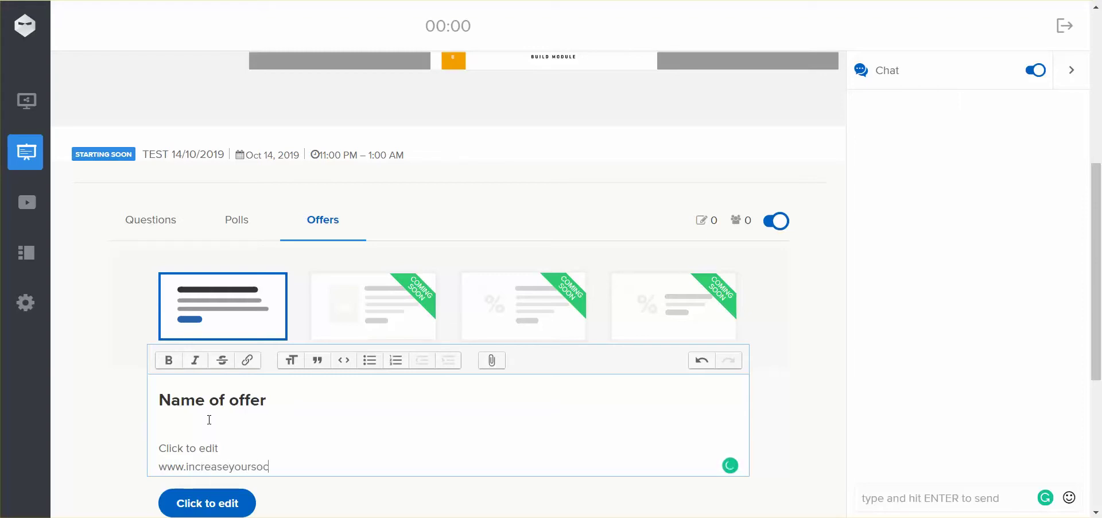
text(ialreadh.com/contac)
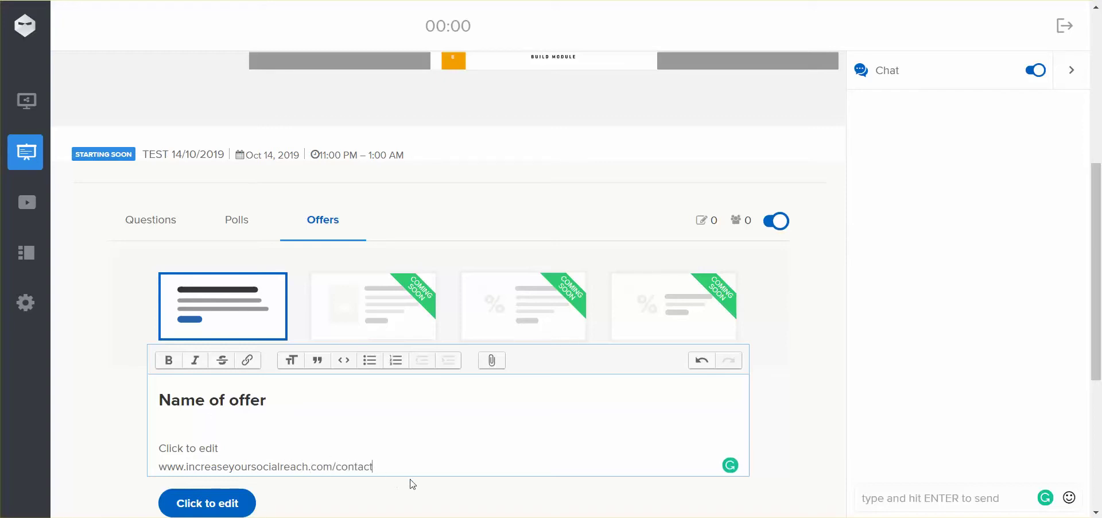
text(t)
drag(388, 463, 130, 468)
click(128, 467)
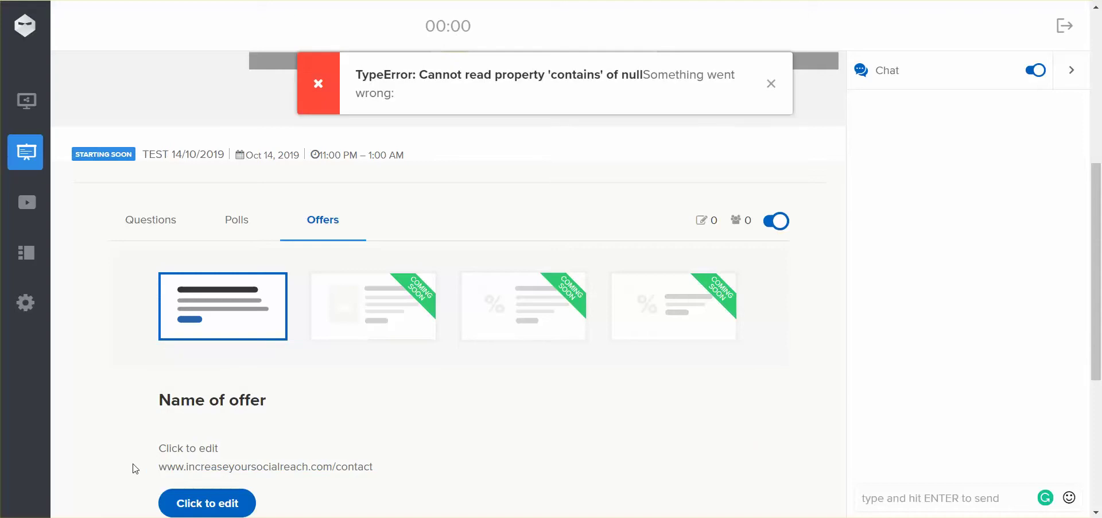
click(278, 453)
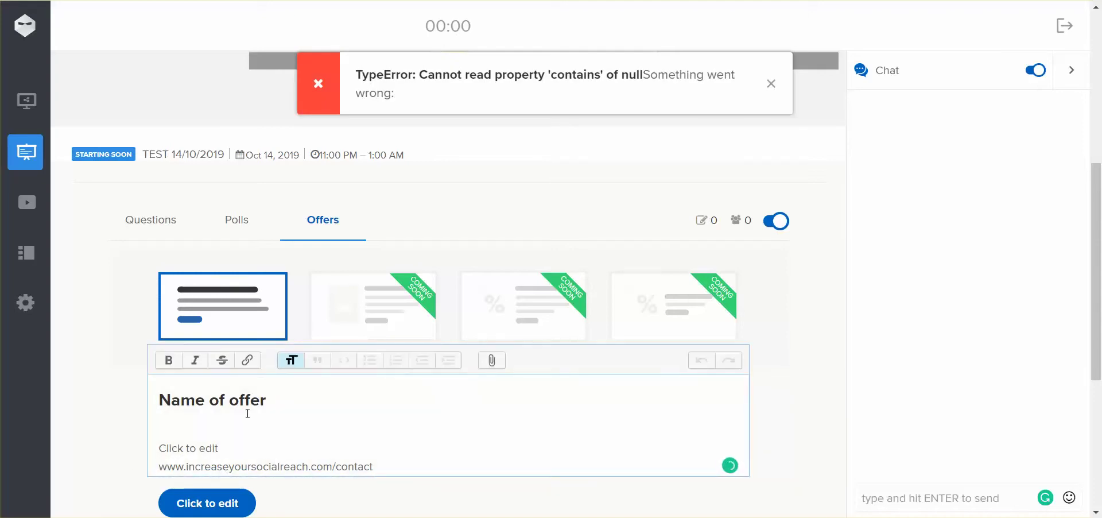
Step: Edit the offer's button and set its color to crimson
click(207, 503)
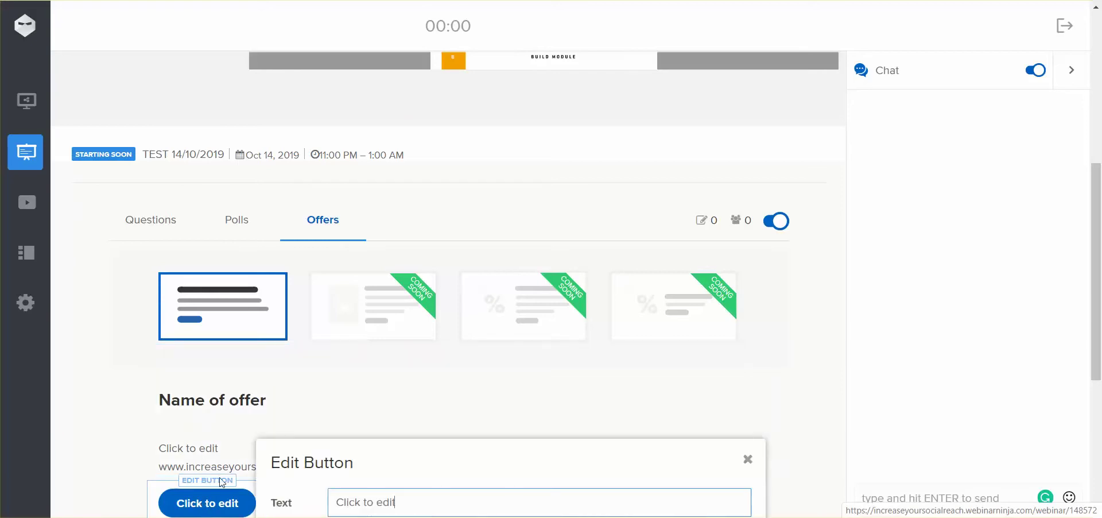
scroll(262, 435, down, 4)
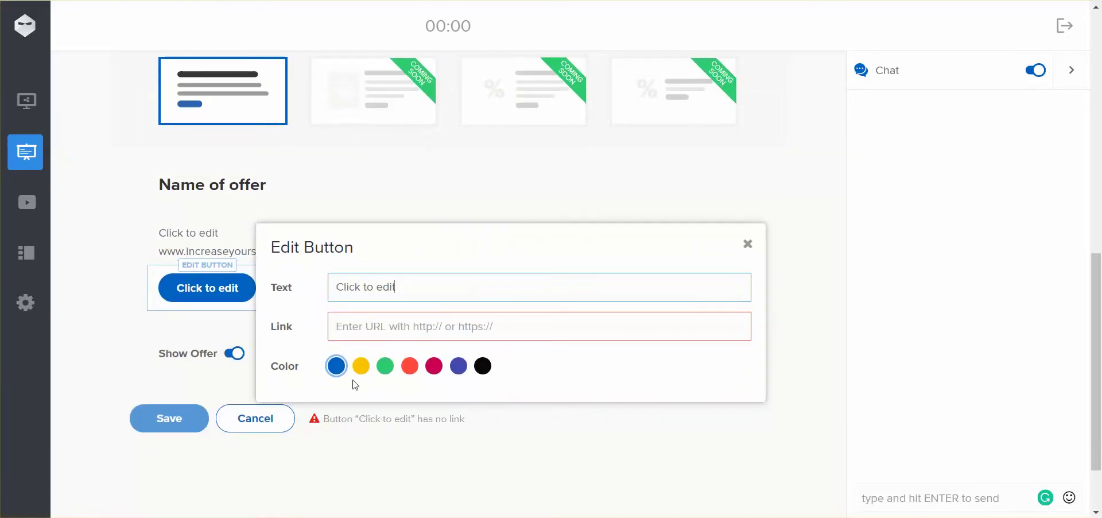
click(434, 366)
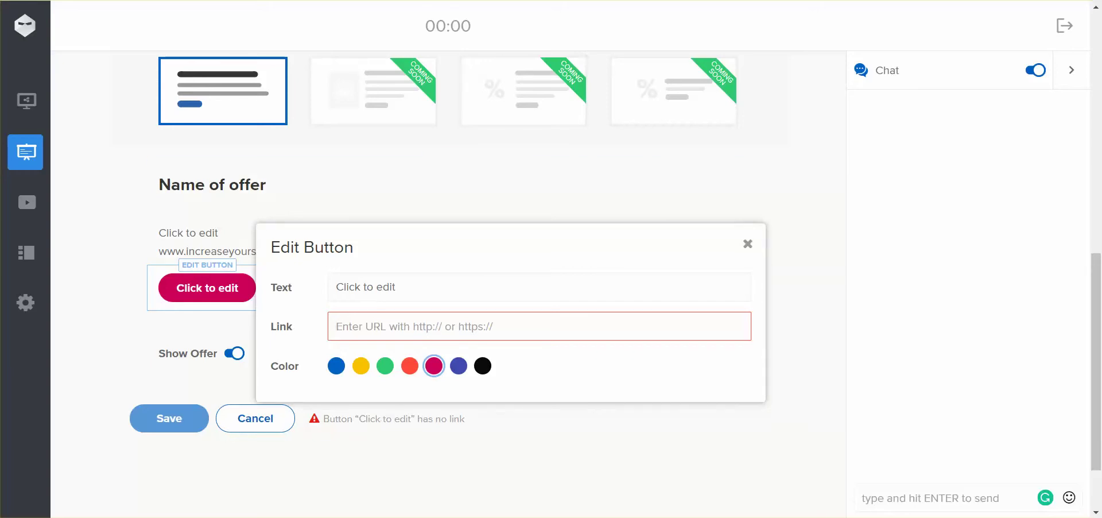
key(ctrl+t)
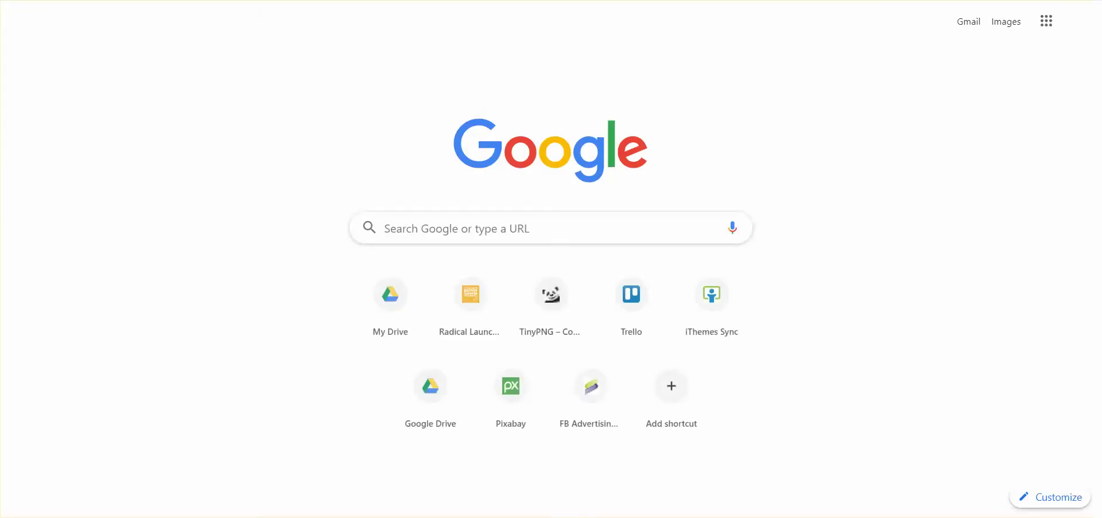
text(increase)
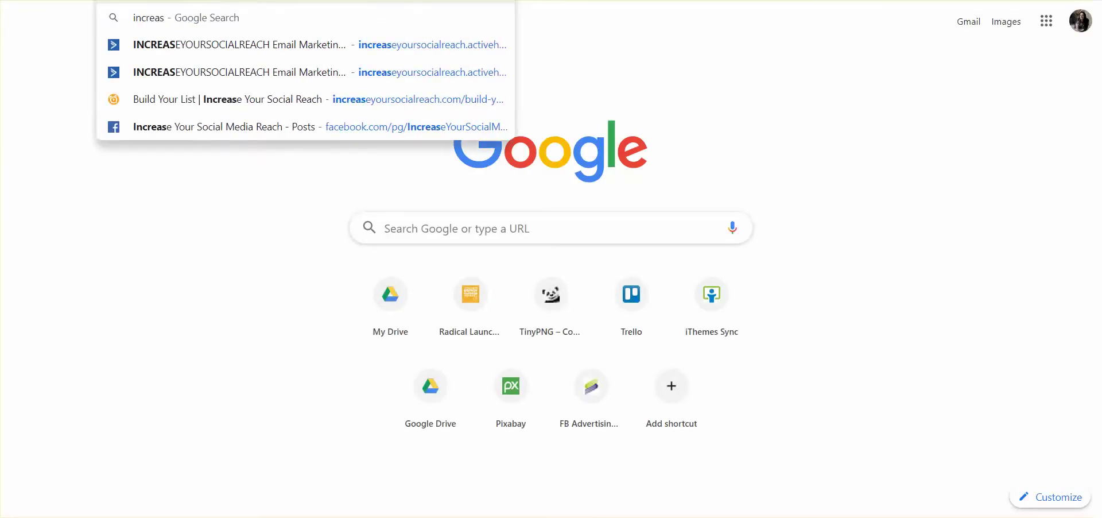
key(Return)
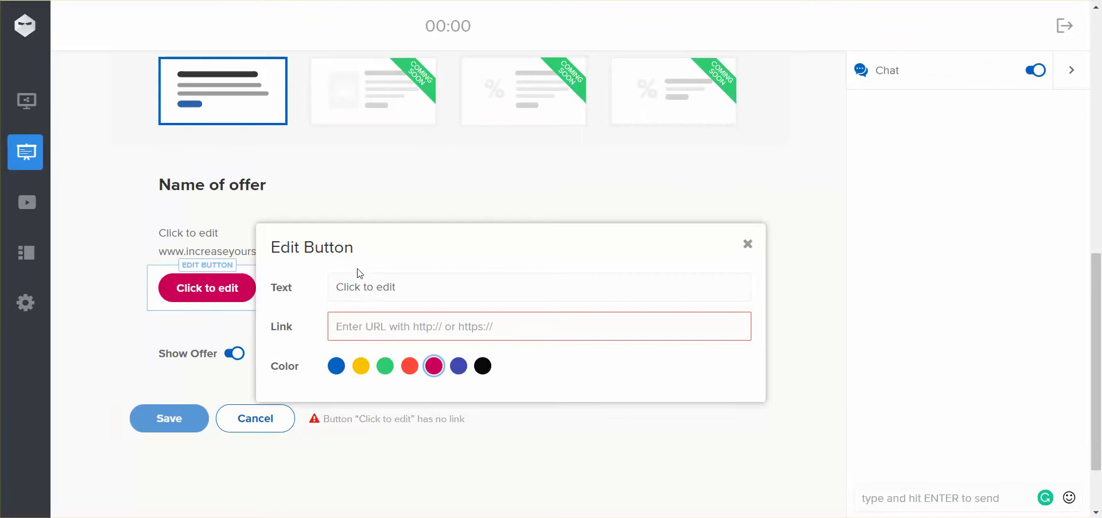
text(https://increaseyoursocialreach.com/)
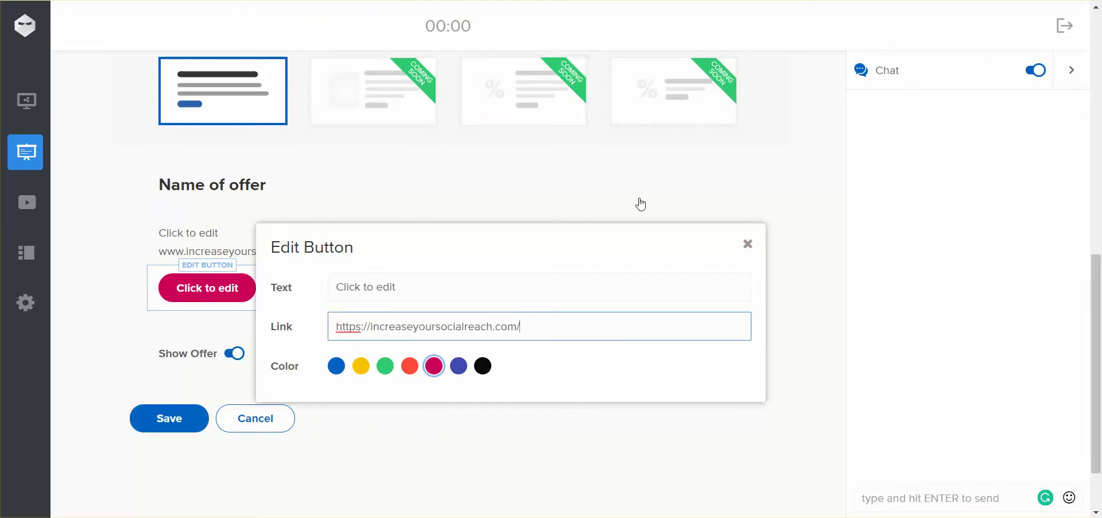
click(748, 246)
click(195, 421)
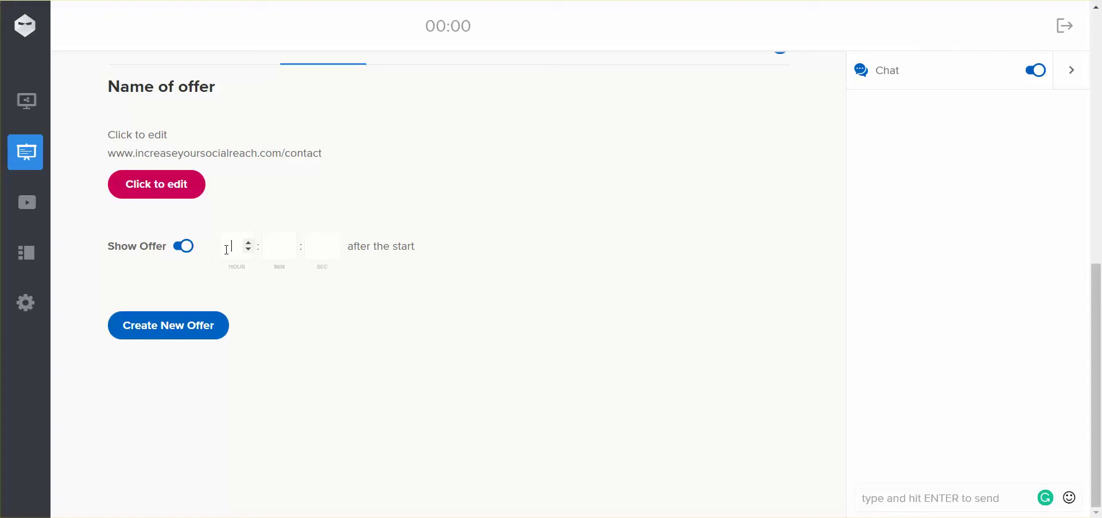
Step: Schedule the saved offer to show 20 minutes after the start and begin another new offer
text(2)
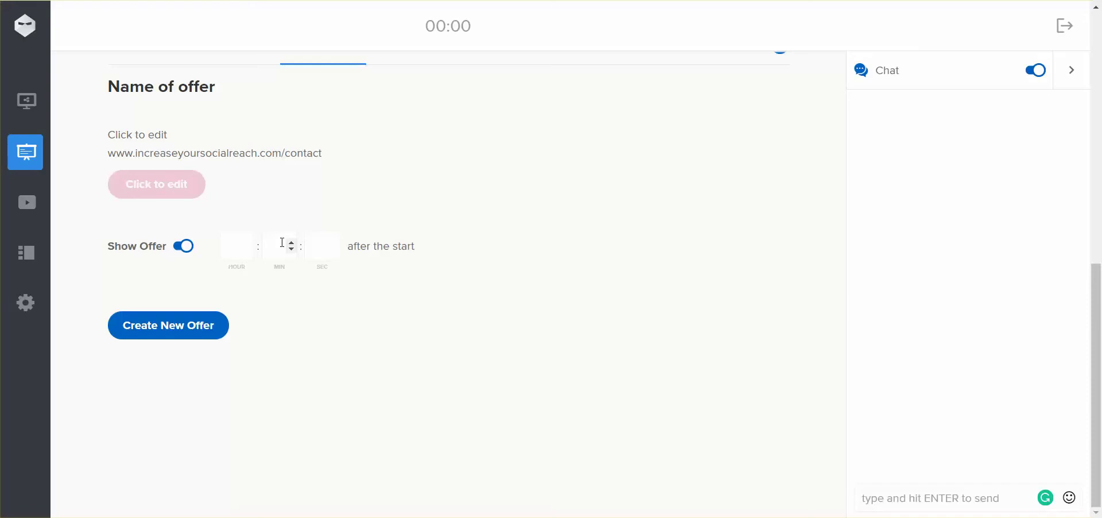
text(20)
key(BackSpace)
click(182, 325)
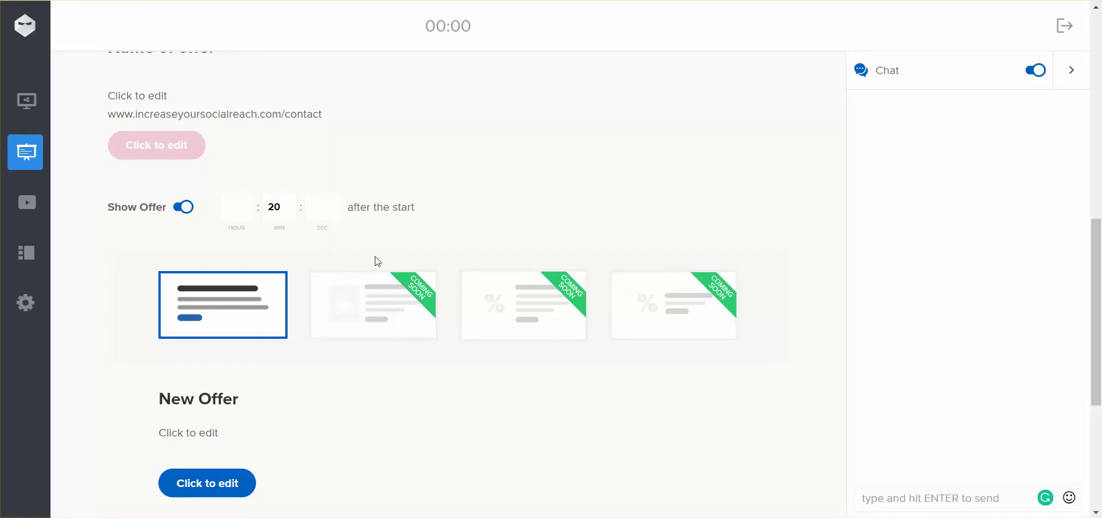
Step: Look over the studio stage, the offers area, the chat box, and the webcam and slide overlay controls
scroll(377, 261, up, 10)
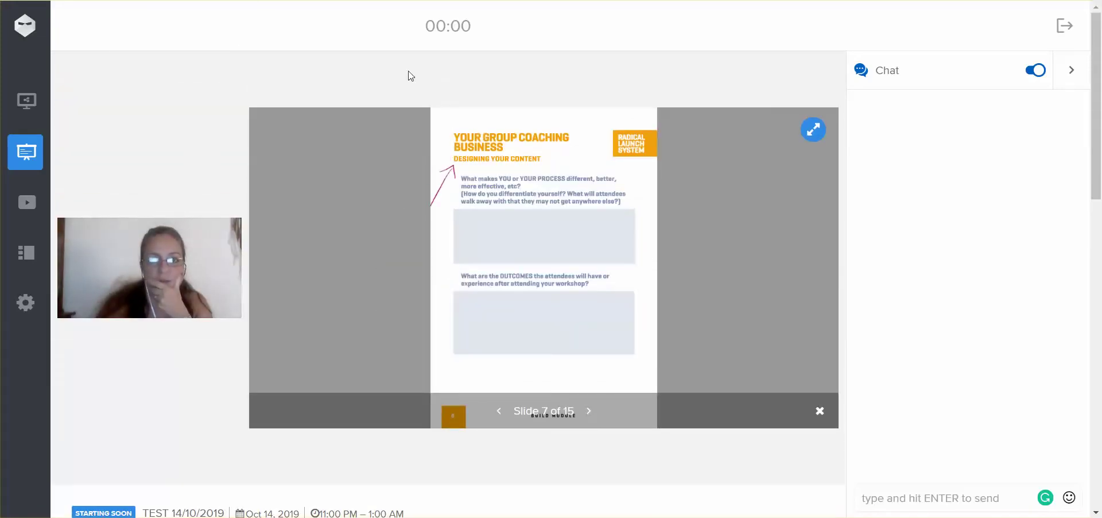
scroll(453, 73, down, 3)
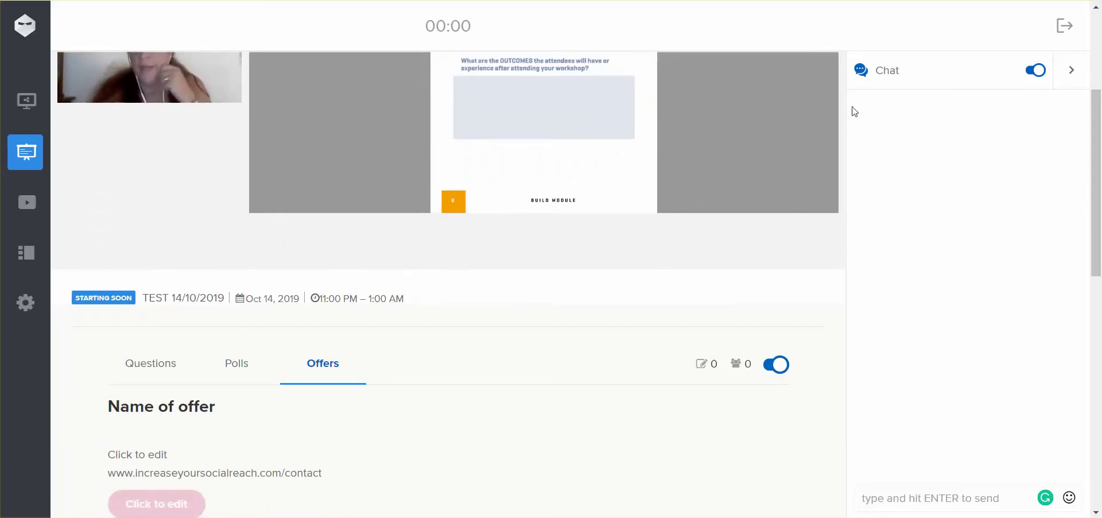
scroll(954, 287, down, 1)
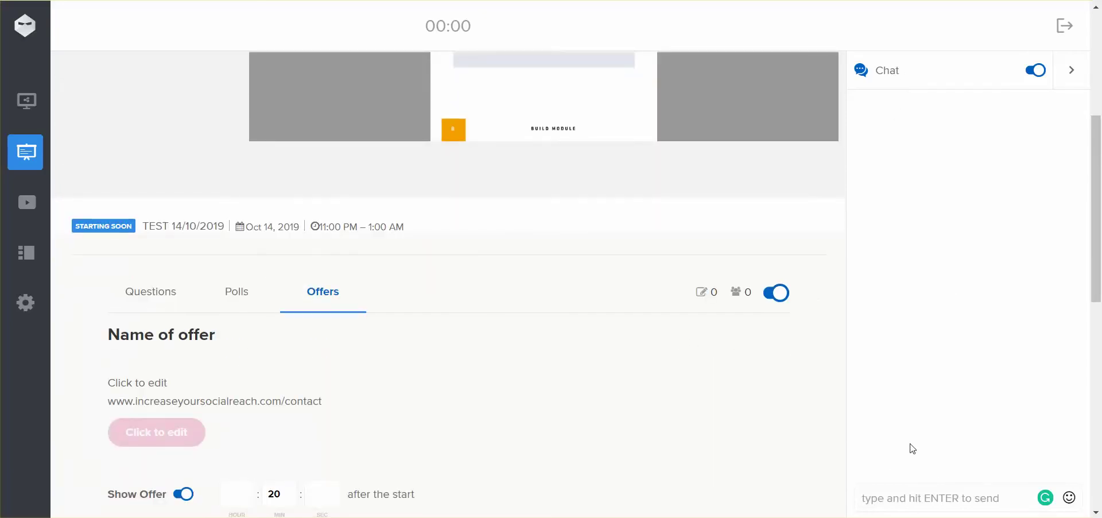
scroll(913, 449, up, 3)
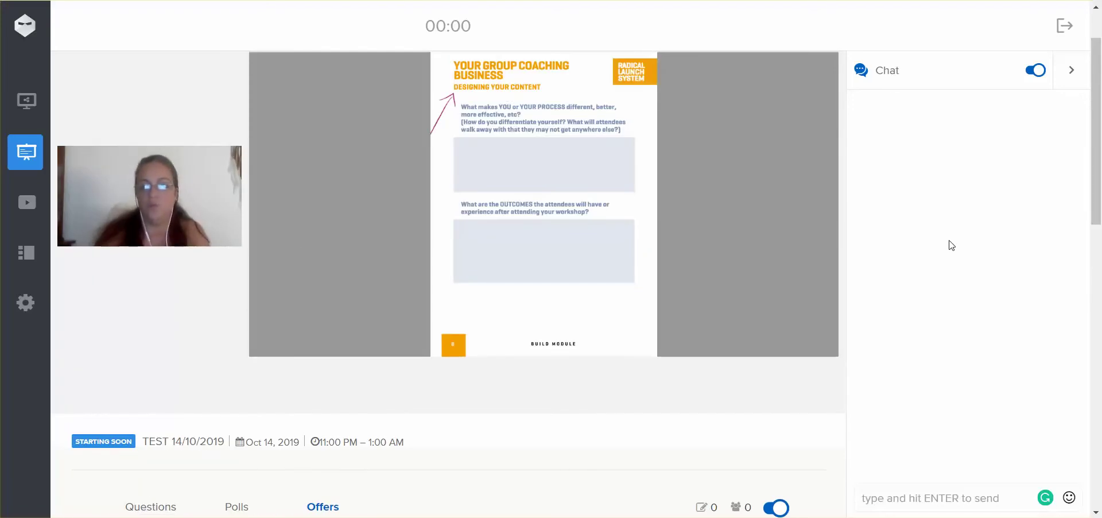
scroll(950, 244, down, 1)
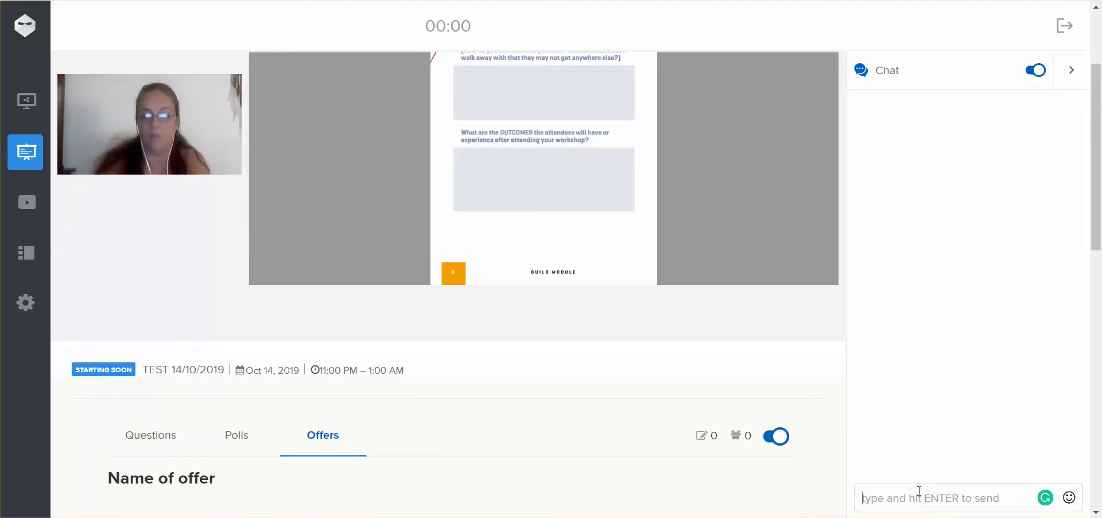
scroll(677, 403, up, 2)
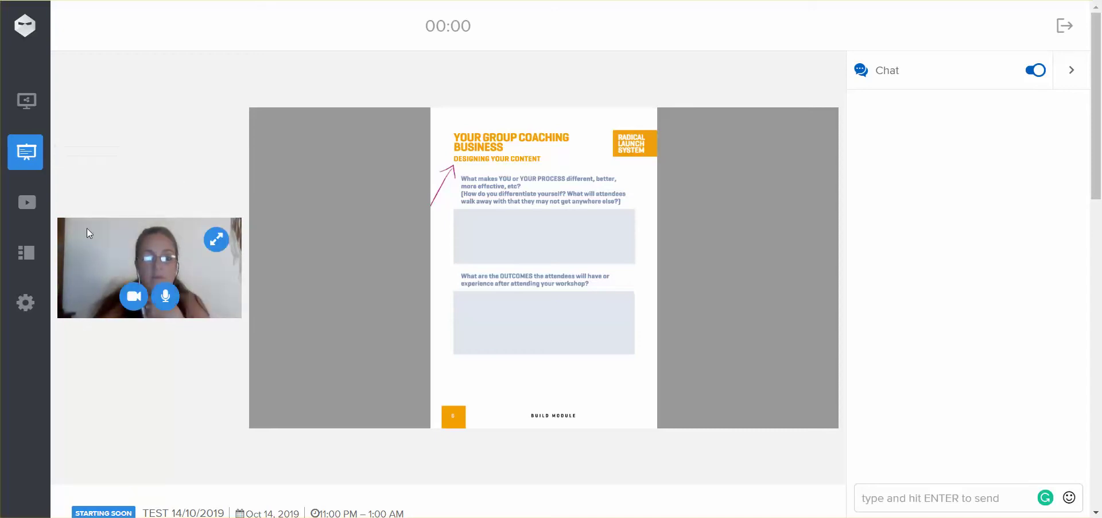
mouse_move(159, 251)
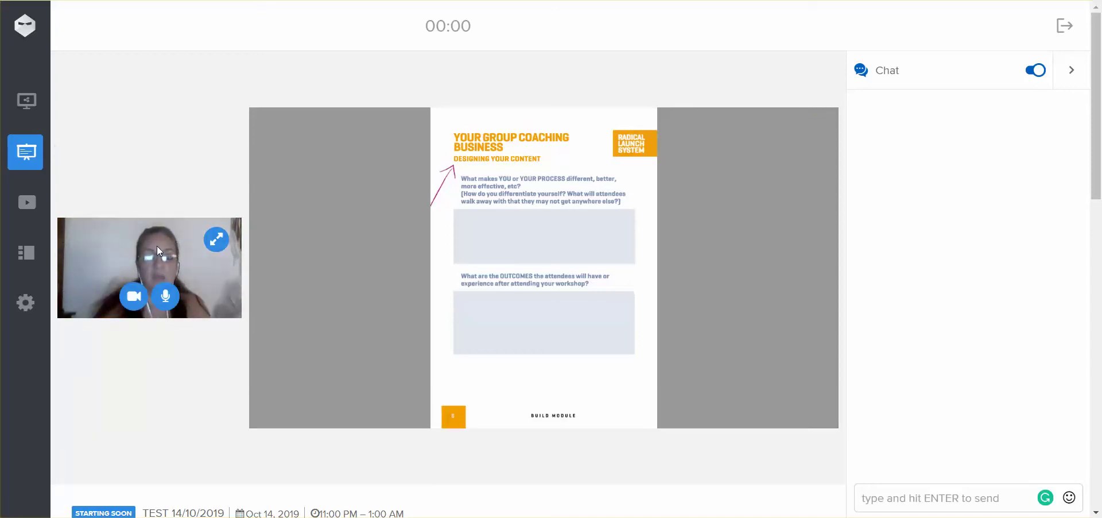
mouse_move(596, 224)
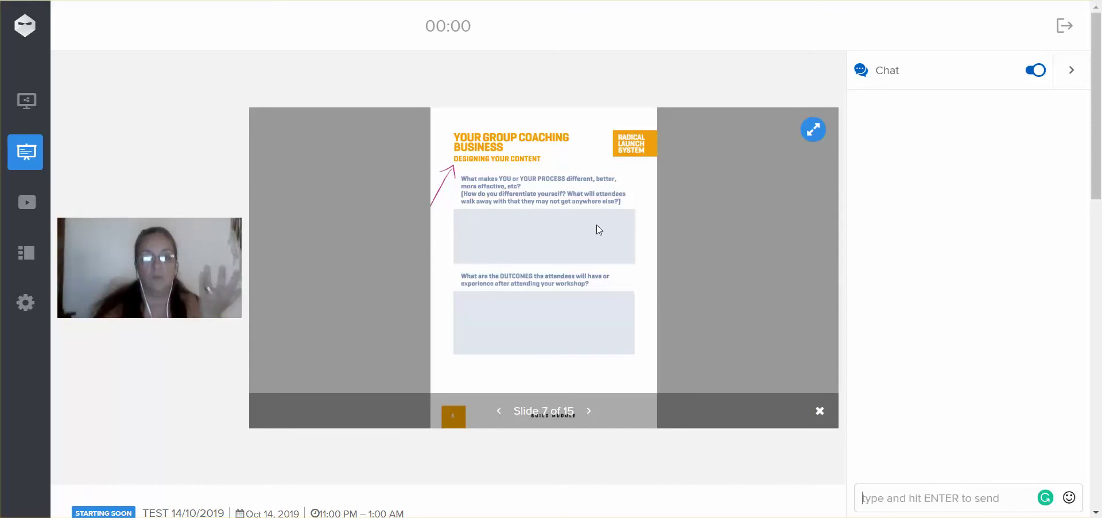
Step: Switch the stage layout to two equal side-by-side panes for the slide and the webcam
click(26, 253)
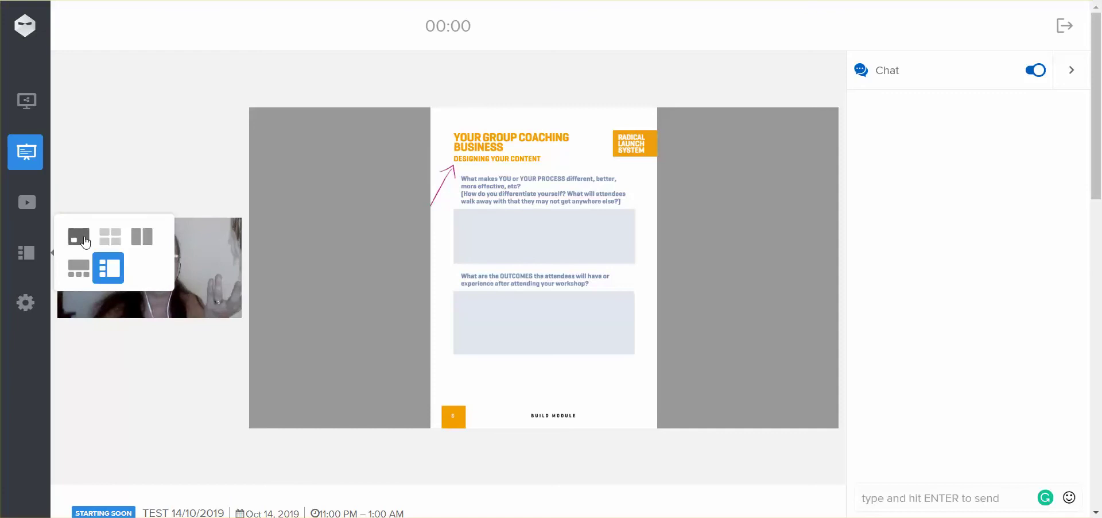
click(142, 237)
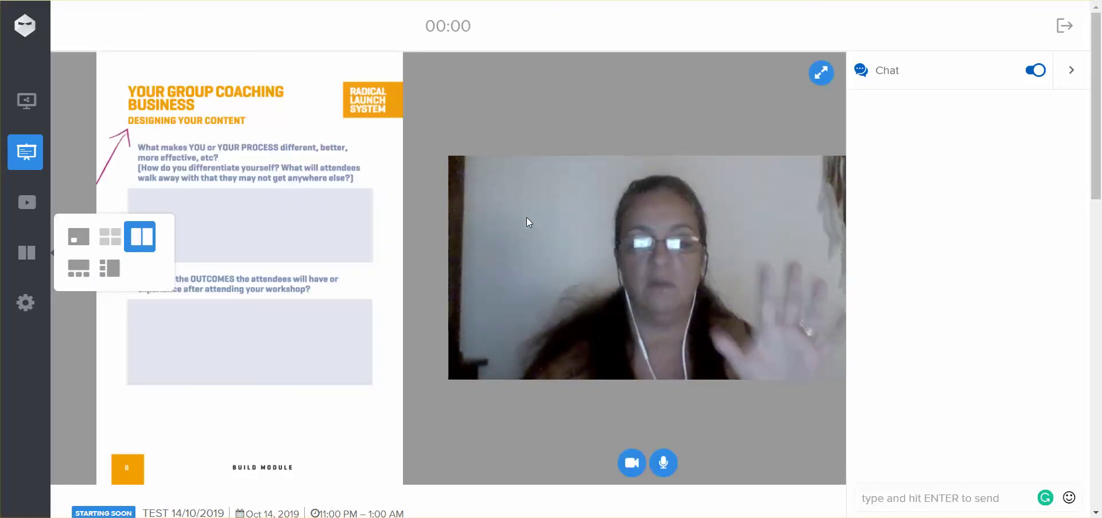
mouse_move(283, 402)
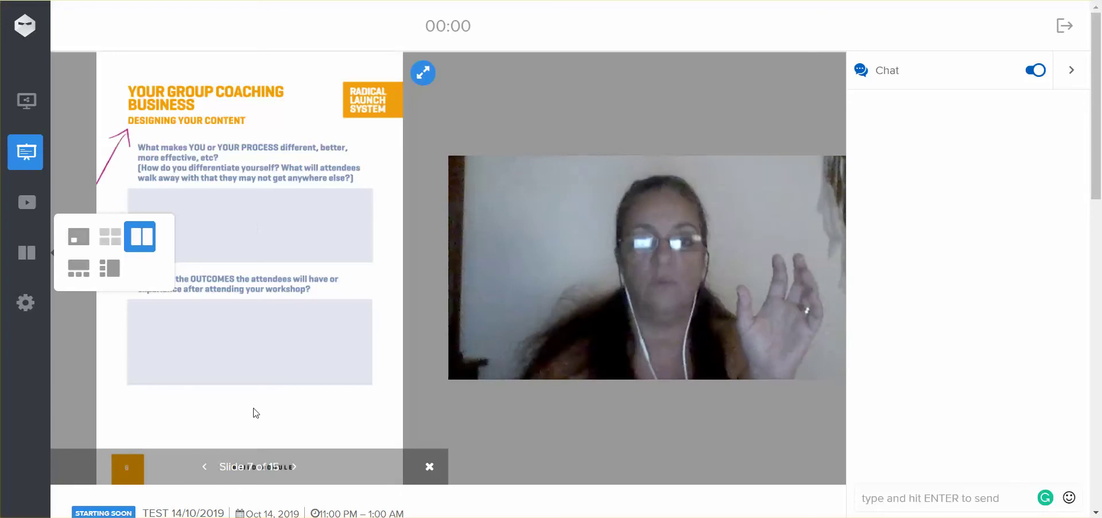